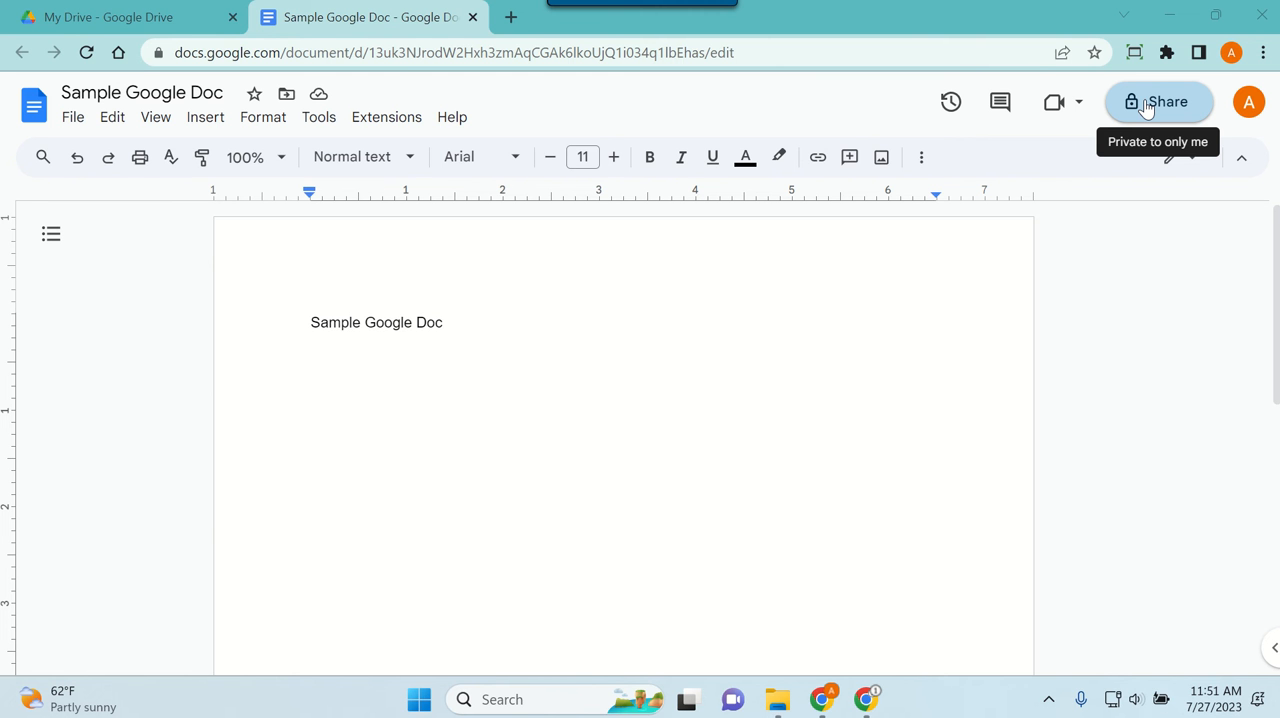
Step: Share the document with the first suggested student account as Editor, notifying them with the message "sample message"
{"action": "left_click", "coordinate": [1170, 106]}
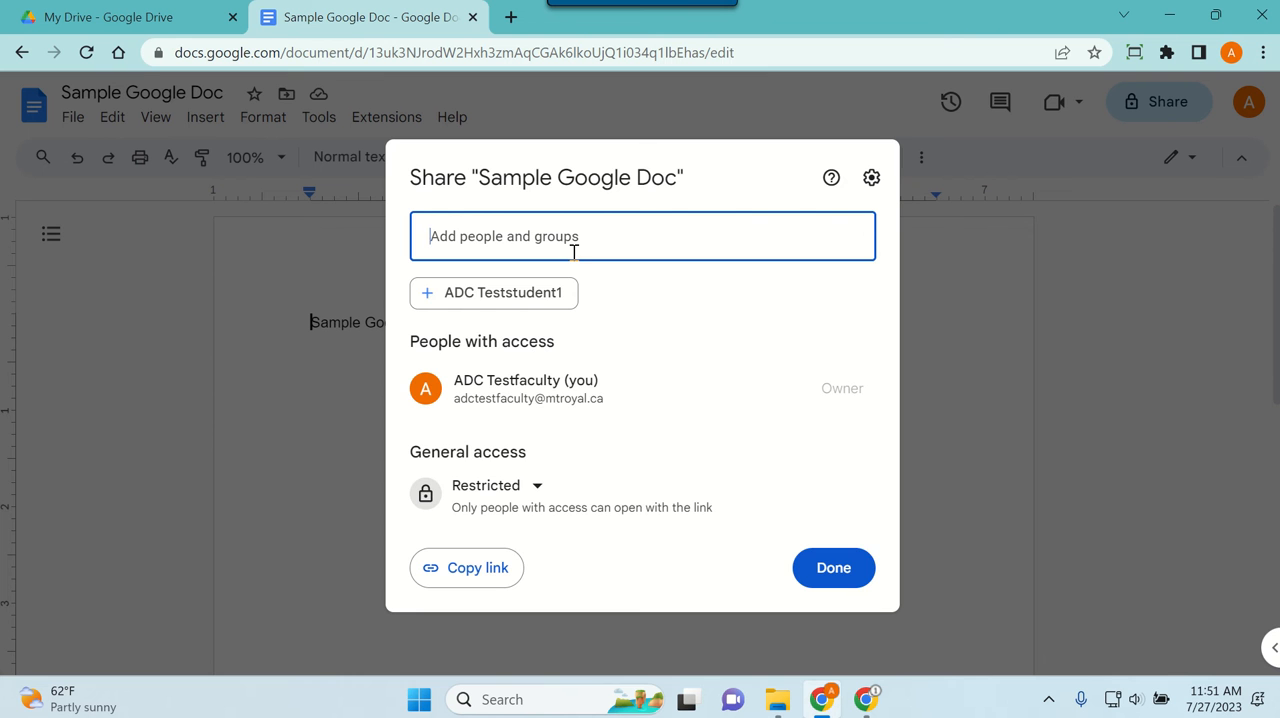
{"action": "left_click", "coordinate": [574, 252]}
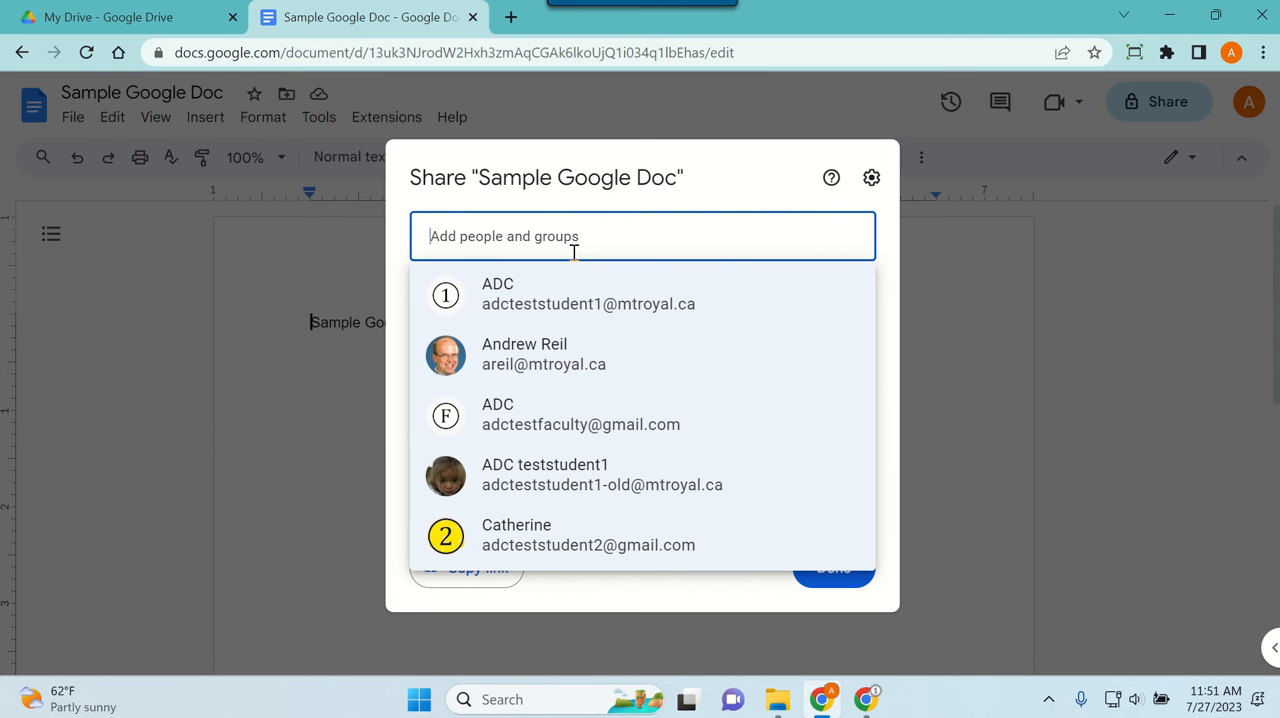
{"action": "left_click", "coordinate": [565, 298]}
{"action": "left_click", "coordinate": [574, 411]}
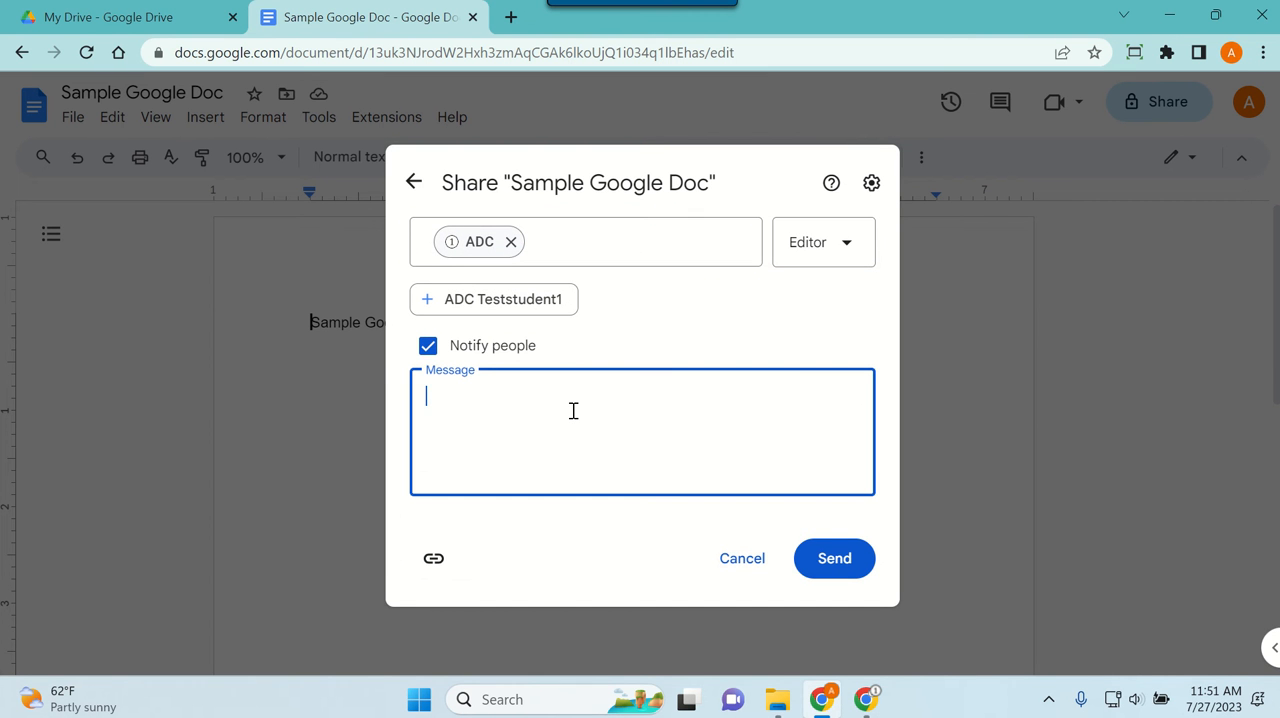
{"action": "type", "text": "sample message"}
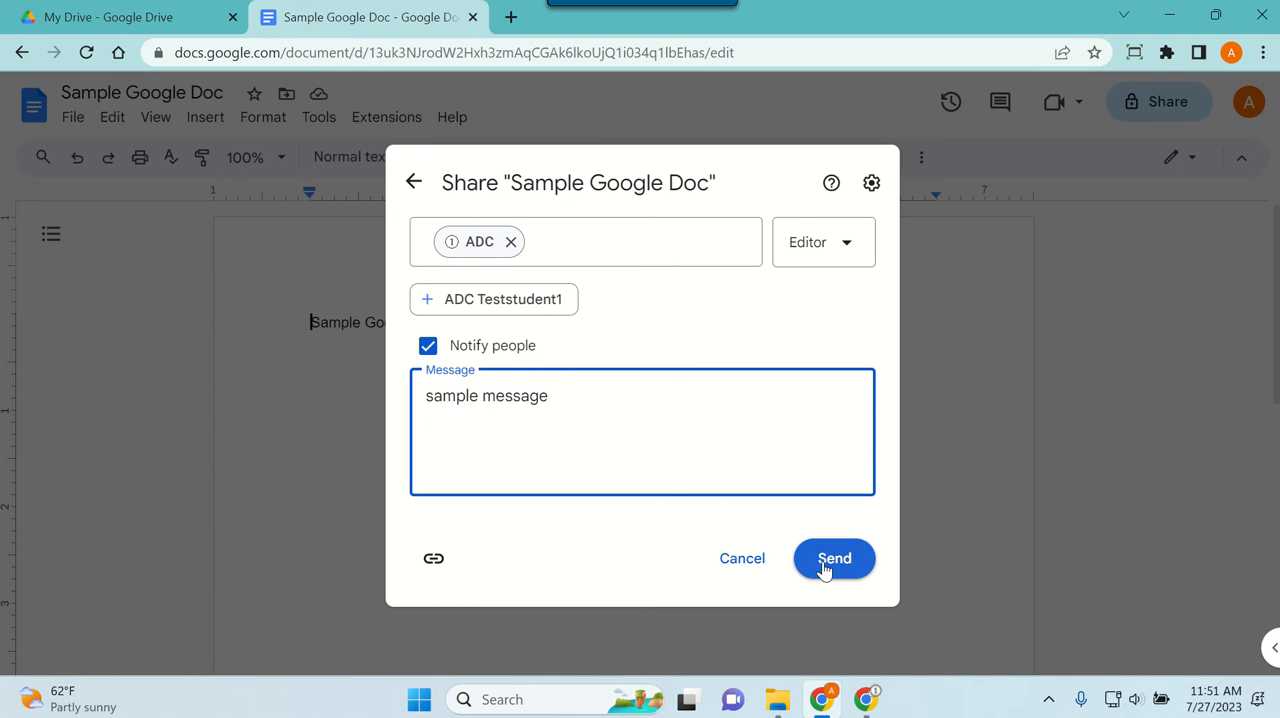
{"action": "left_click", "coordinate": [823, 563]}
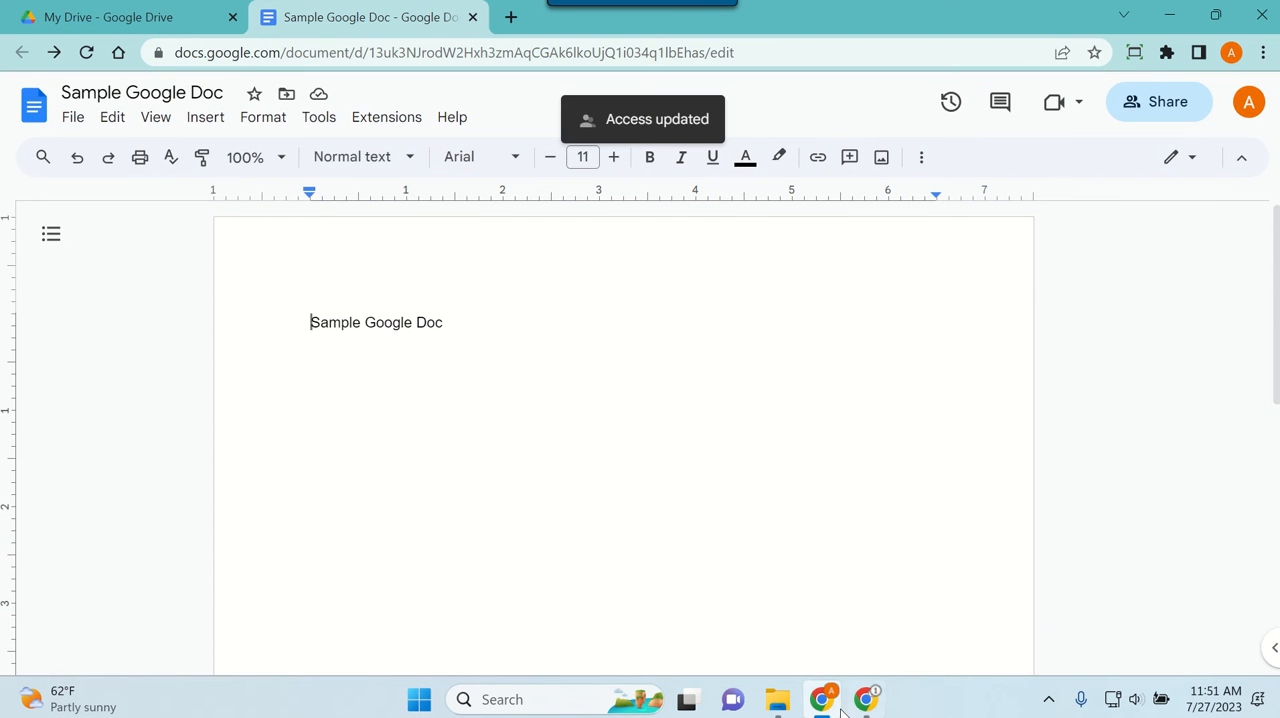
Step: Switch to the student's Gmail window, check the sharing invitation's message, and open the shared Sample Google Doc from it
{"action": "left_click", "coordinate": [862, 682]}
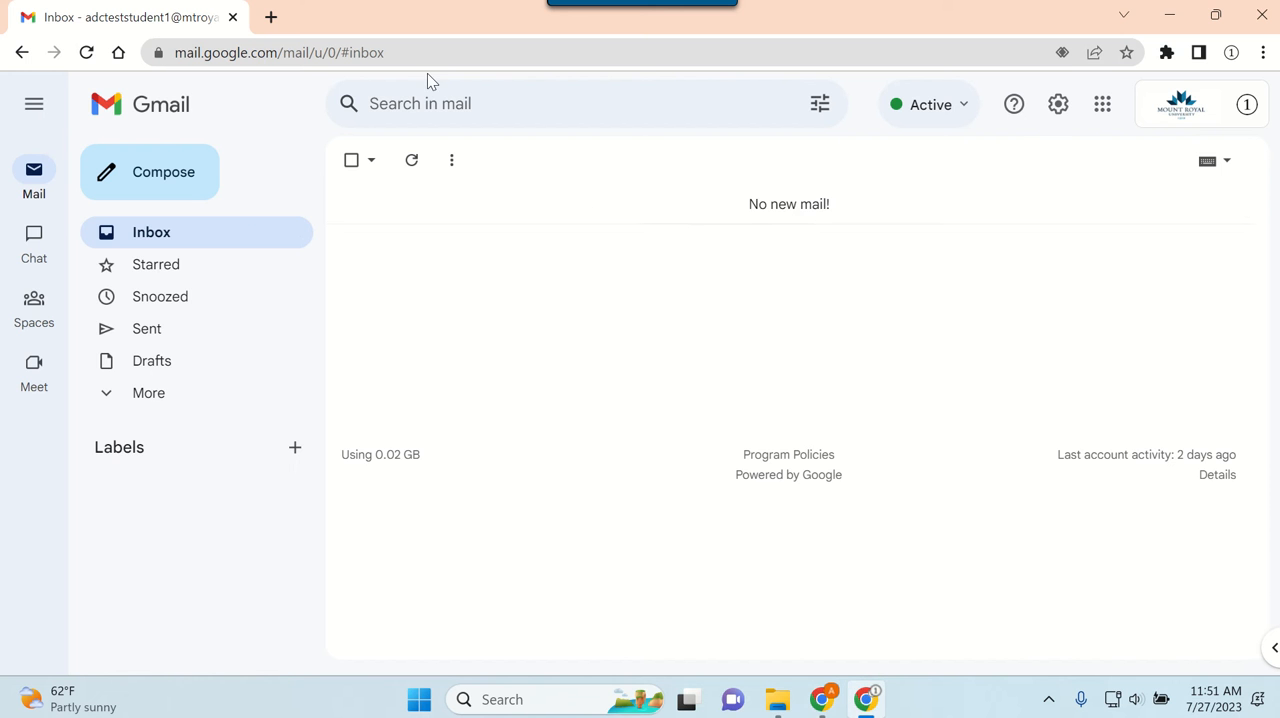
{"action": "left_click", "coordinate": [437, 206]}
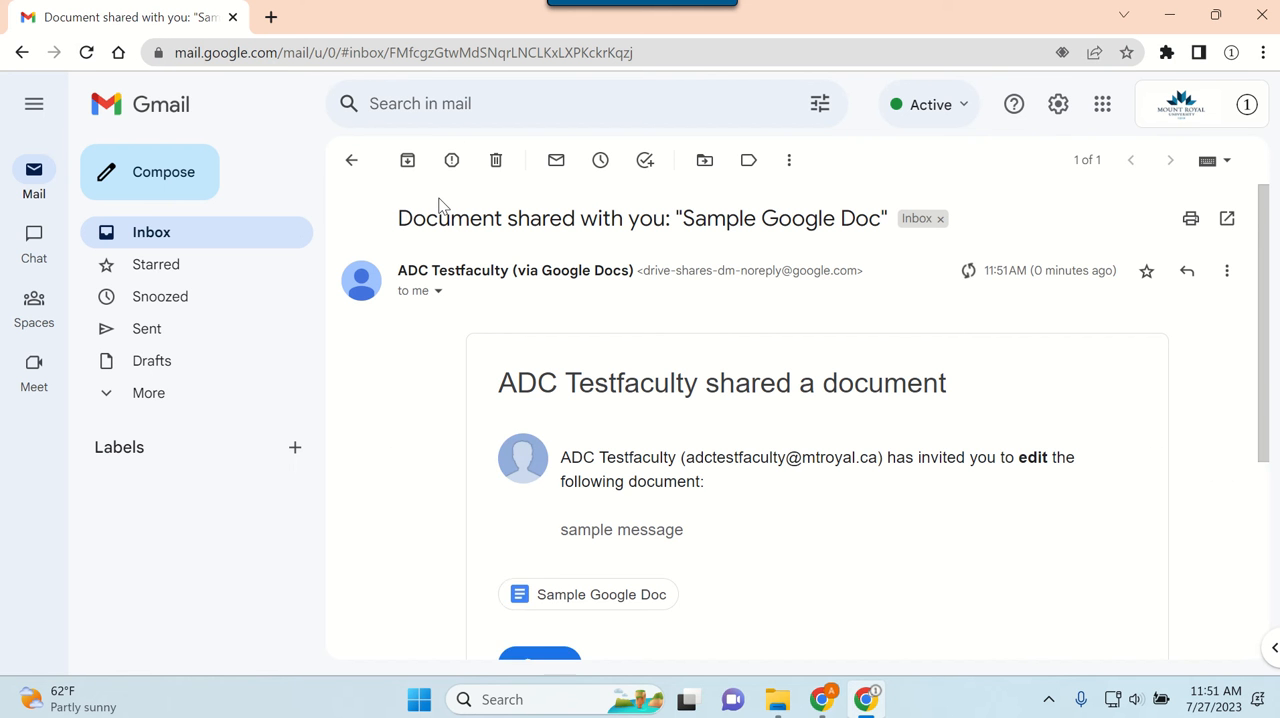
{"action": "left_click_drag", "start_coordinate": [726, 546], "coordinate": [563, 530]}
{"action": "scroll", "coordinate": [620, 526], "scroll_direction": "down", "scroll_amount": 2}
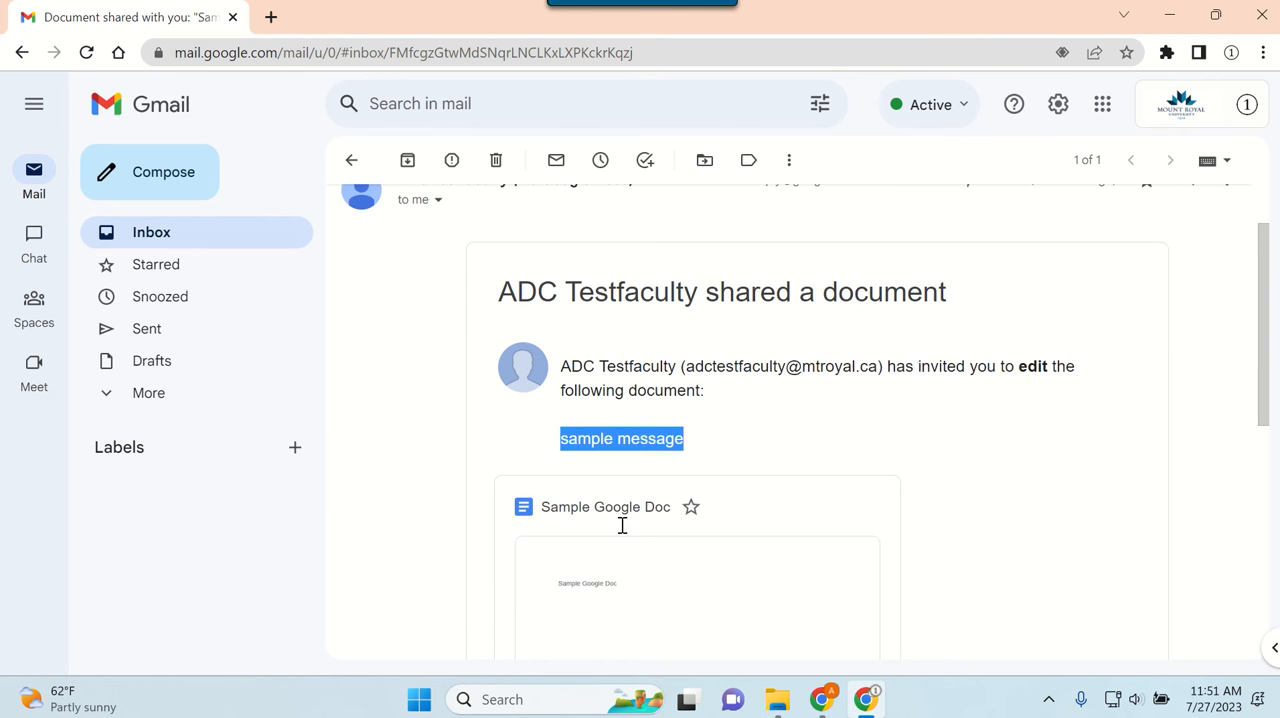
{"action": "scroll", "coordinate": [571, 576], "scroll_direction": "down", "scroll_amount": 5}
{"action": "left_click", "coordinate": [566, 460]}
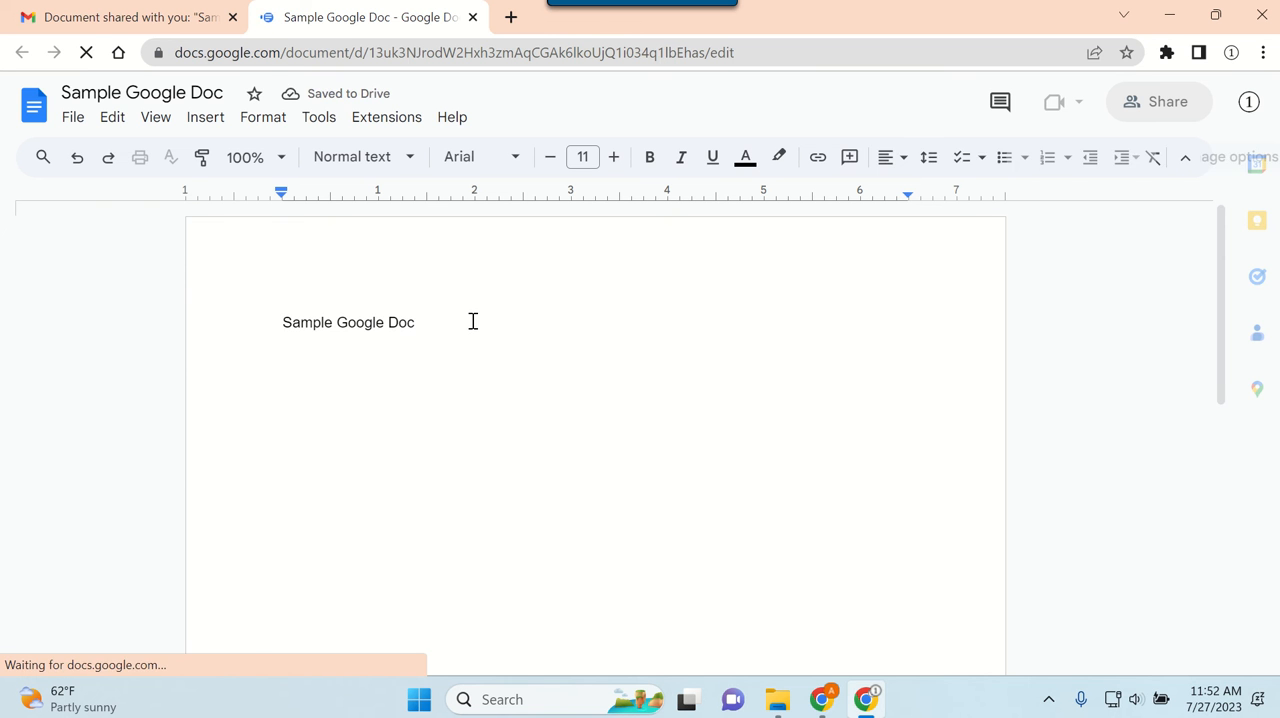
Step: Add the line "Sample Intro …" below the "Sample Google Doc" line as the student
{"action": "key", "text": "Return"}
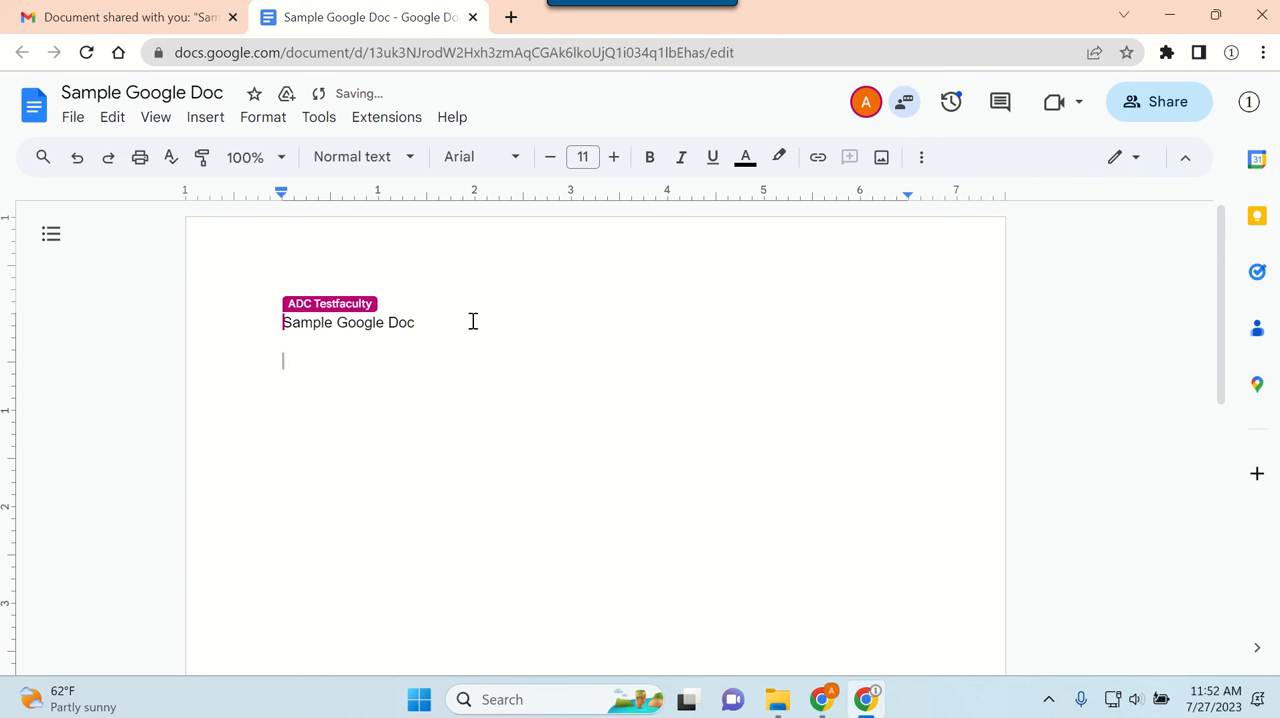
{"action": "type", "text": "sample In"}
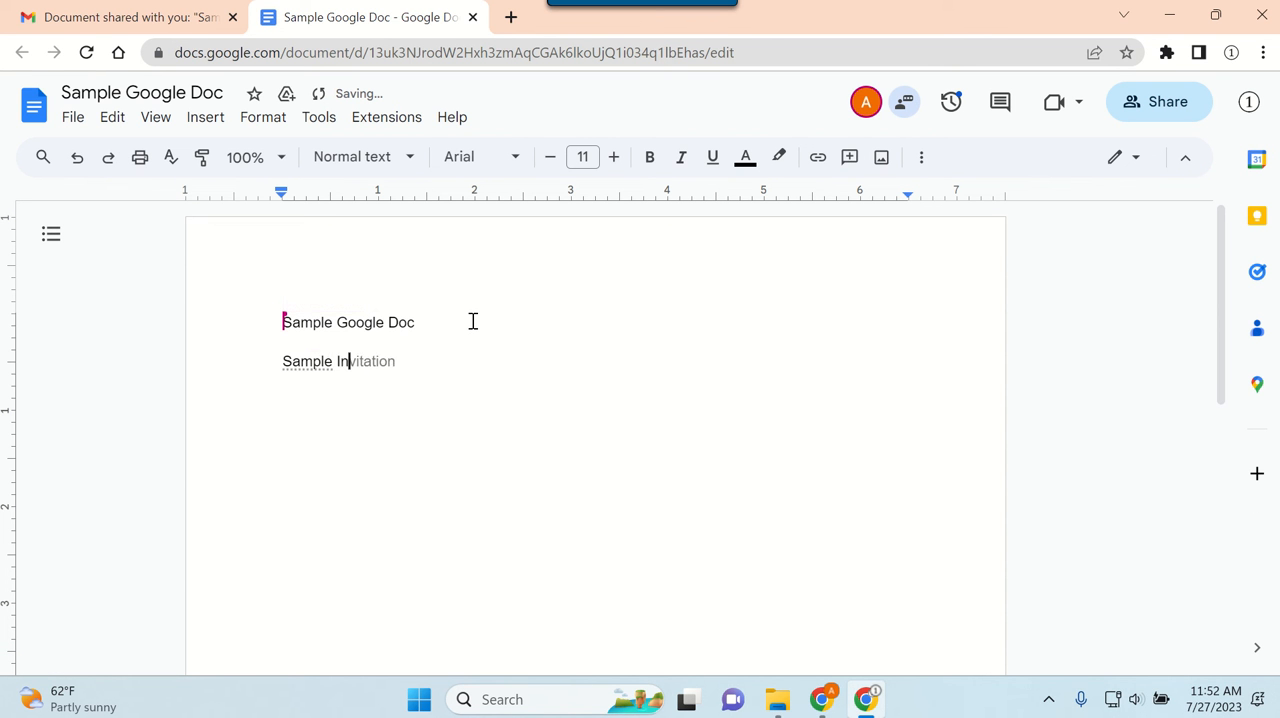
{"action": "type", "text": "tro ..."}
Step: Switch to the document owner's window and send the chat message "please do the whoel intro" to the collaborator
{"action": "key", "text": "alt+Tab"}
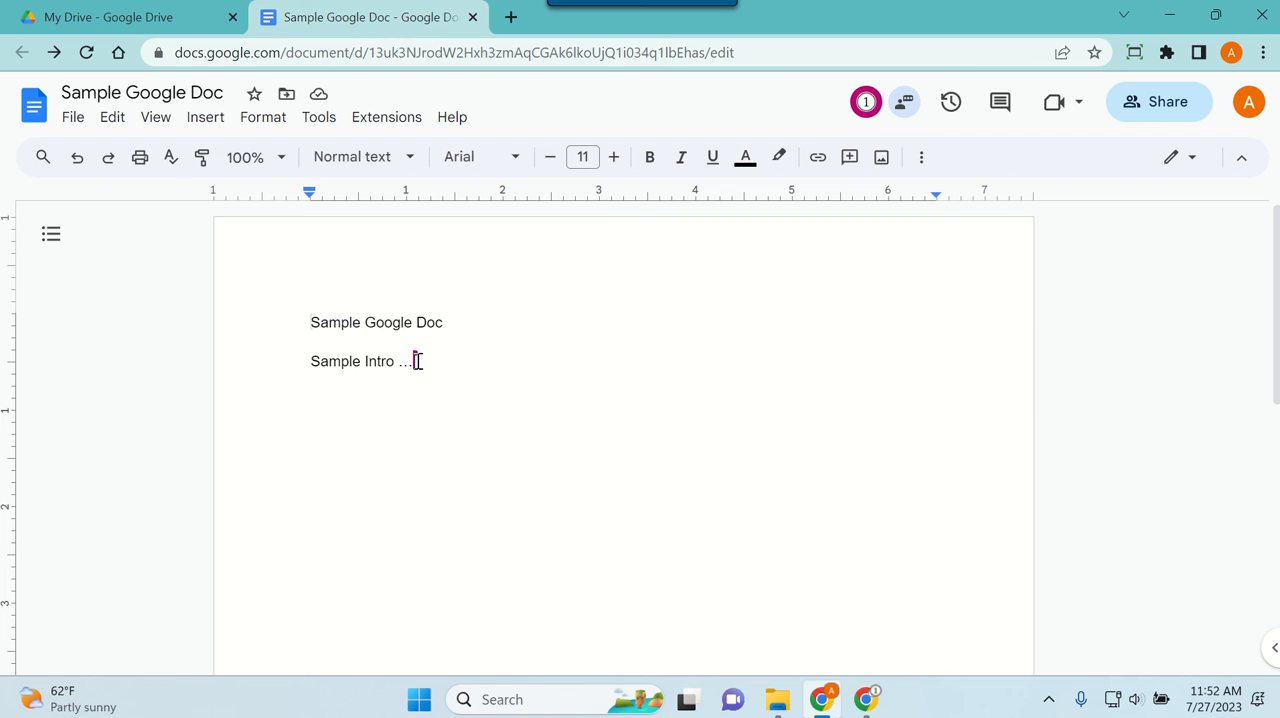
{"action": "mouse_move", "coordinate": [415, 362]}
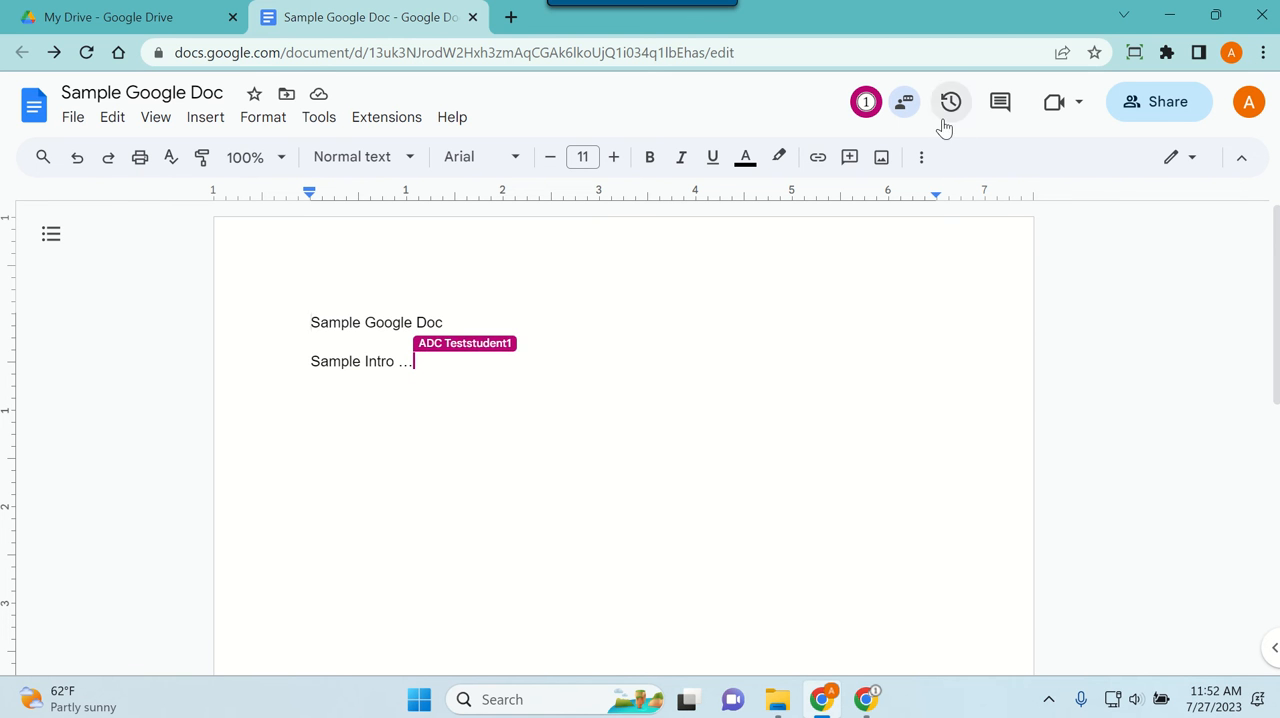
{"action": "left_click", "coordinate": [906, 112]}
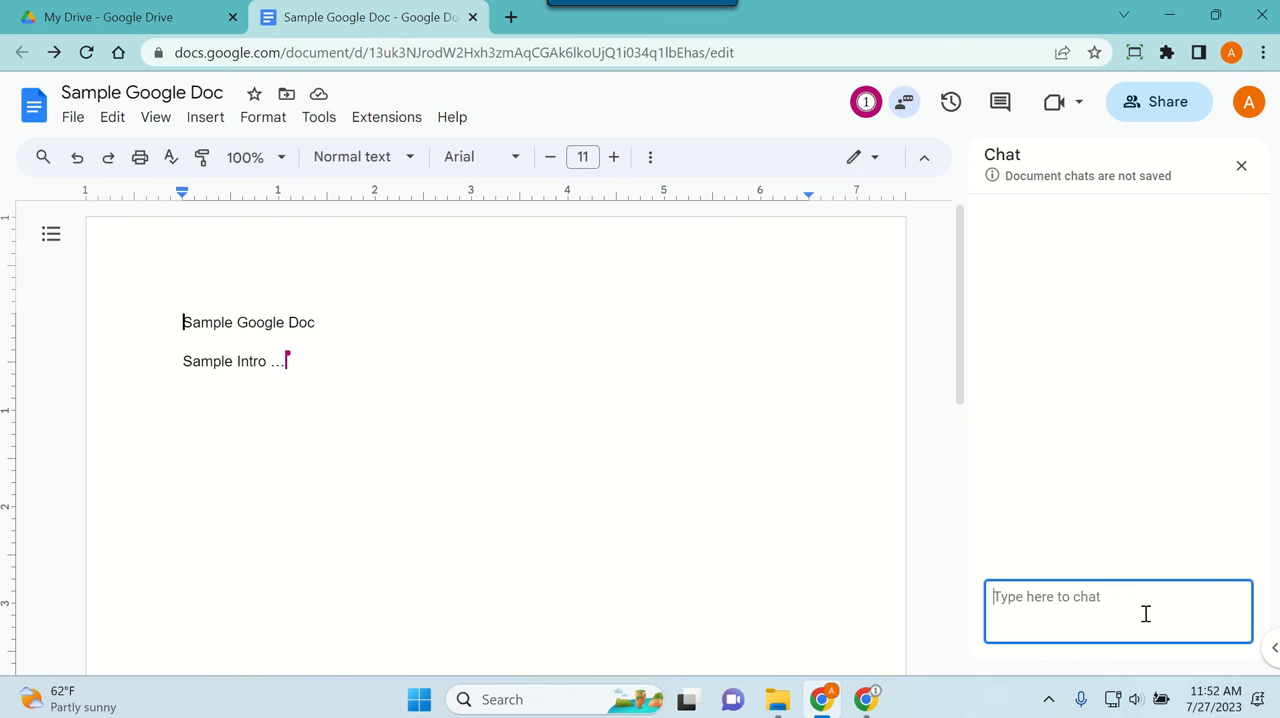
{"action": "type", "text": "please do the whoel intro"}
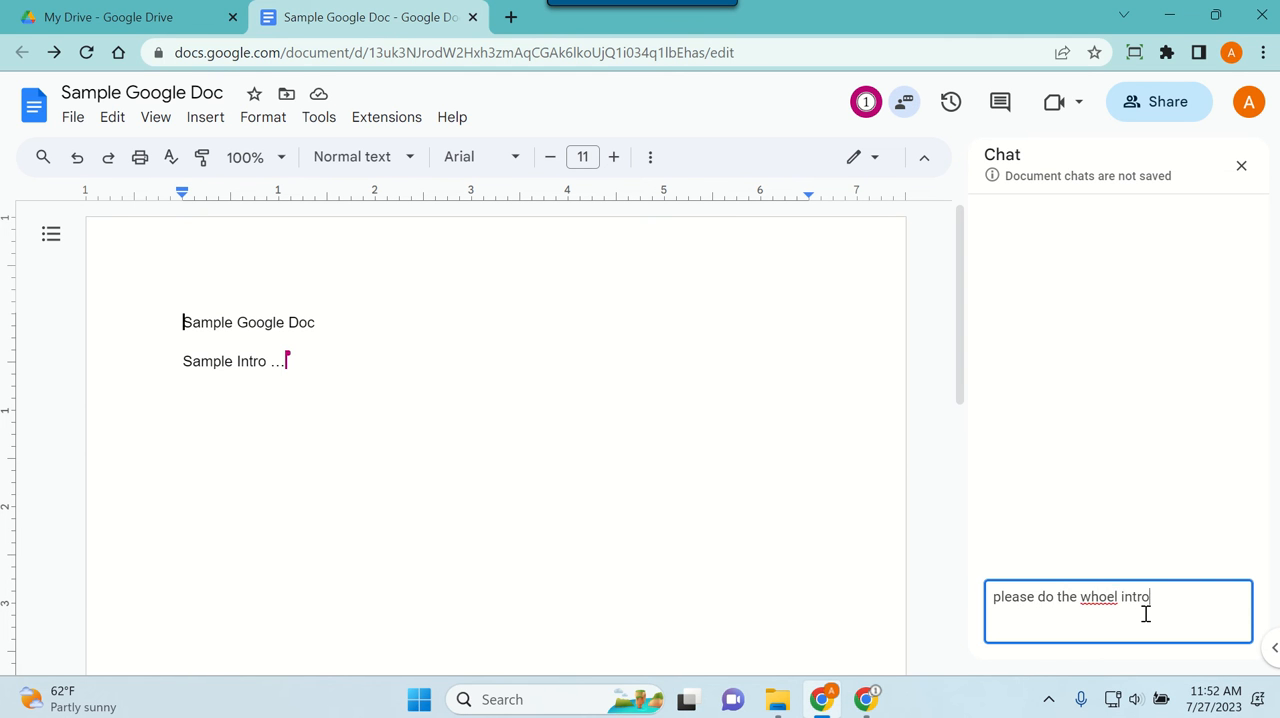
{"action": "key", "text": "Return"}
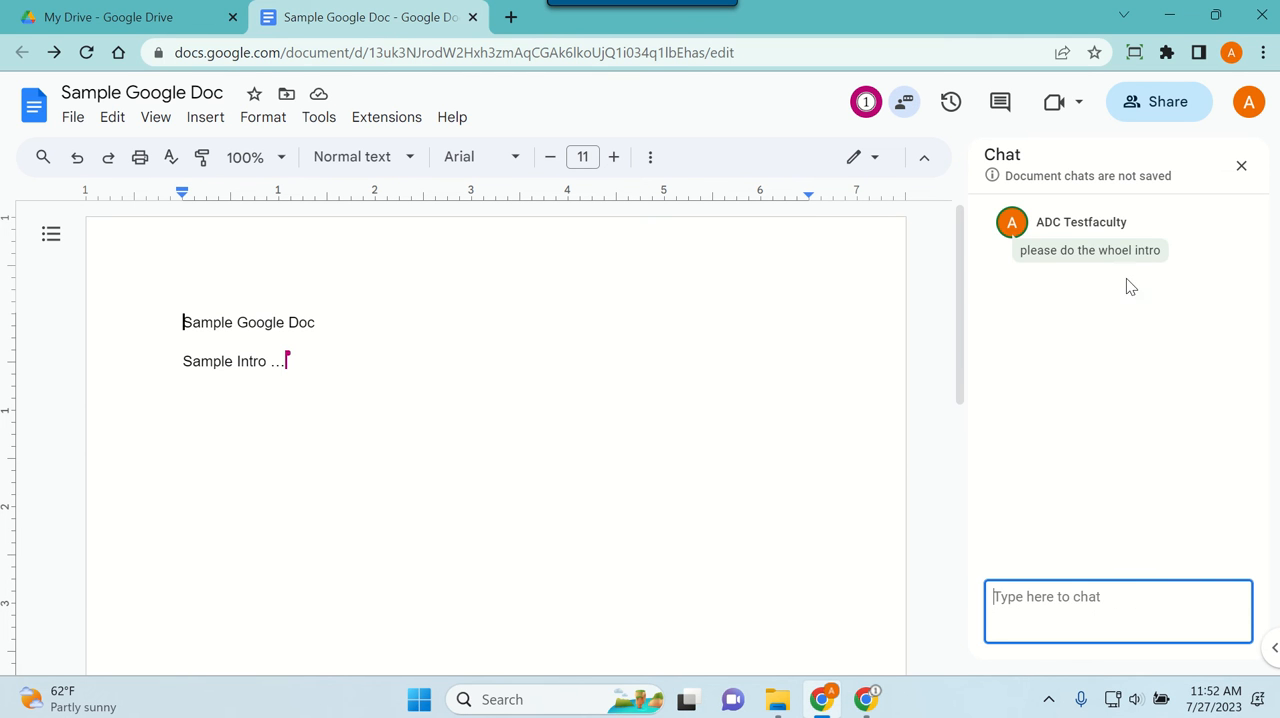
Step: Switch to the student's window, join the document chat, and reply "ok"
{"action": "key", "text": "alt+Tab"}
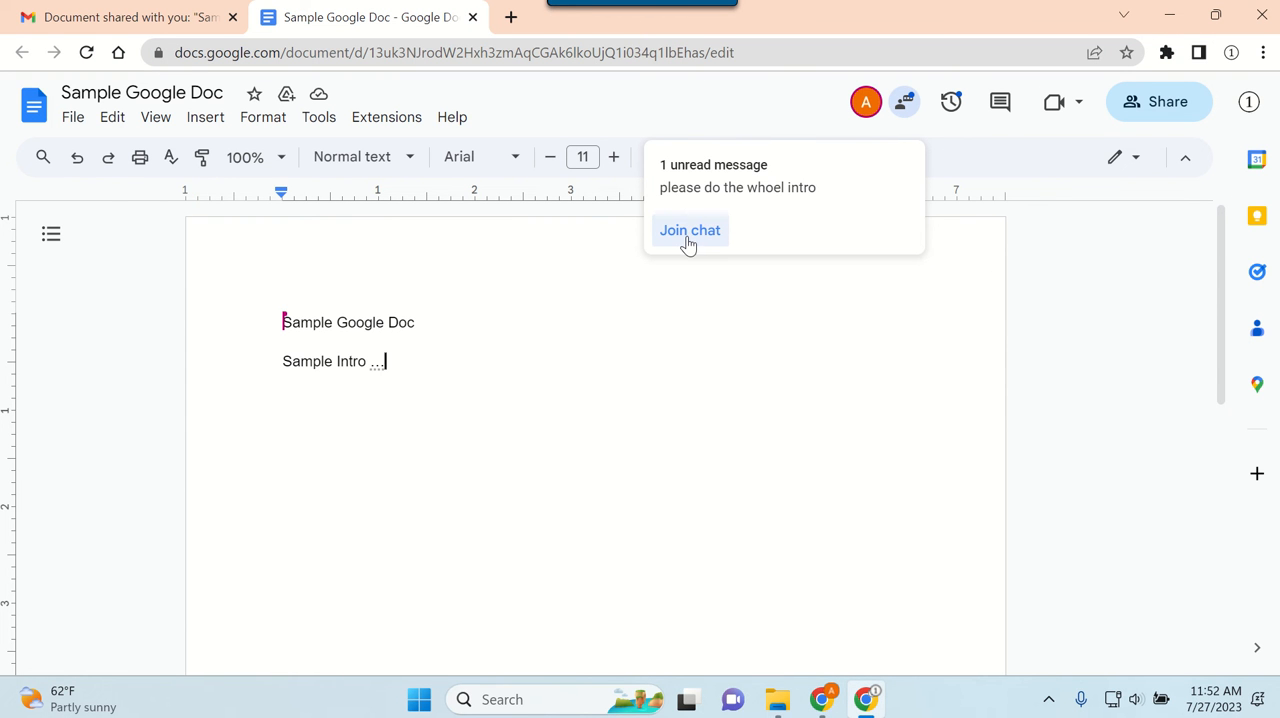
{"action": "left_click", "coordinate": [690, 238]}
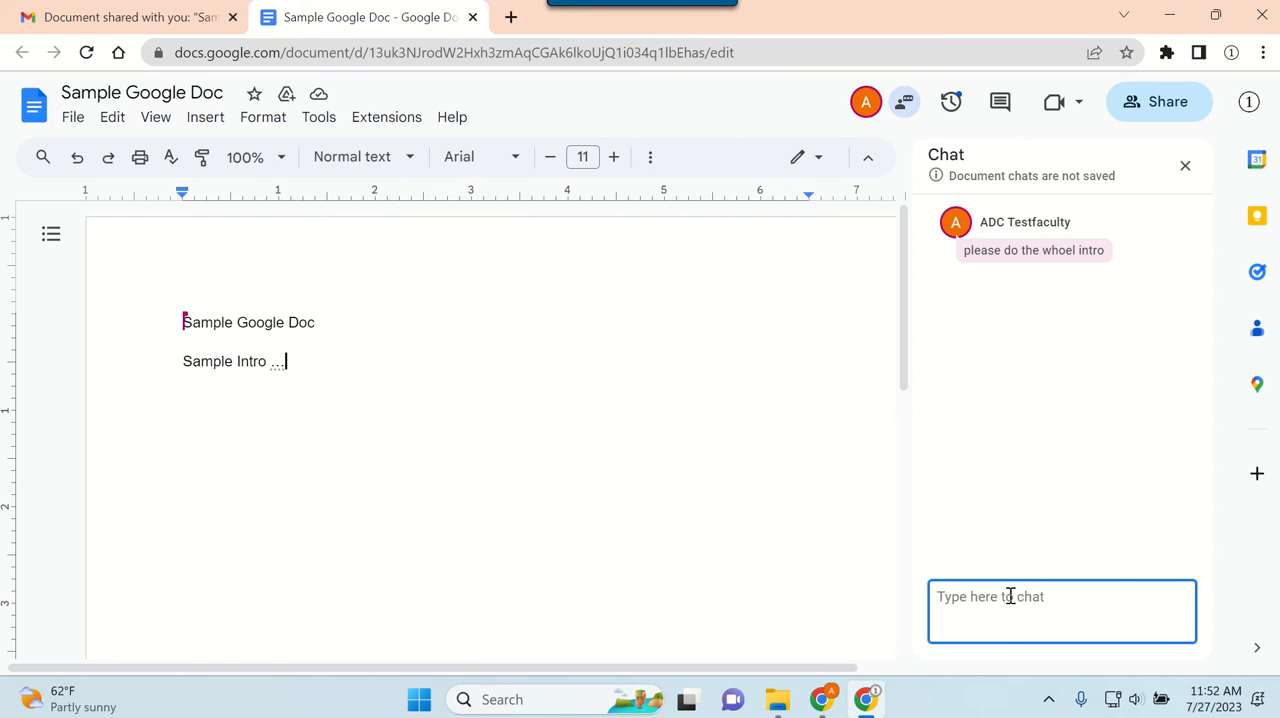
{"action": "type", "text": "ok"}
{"action": "key", "text": "Return"}
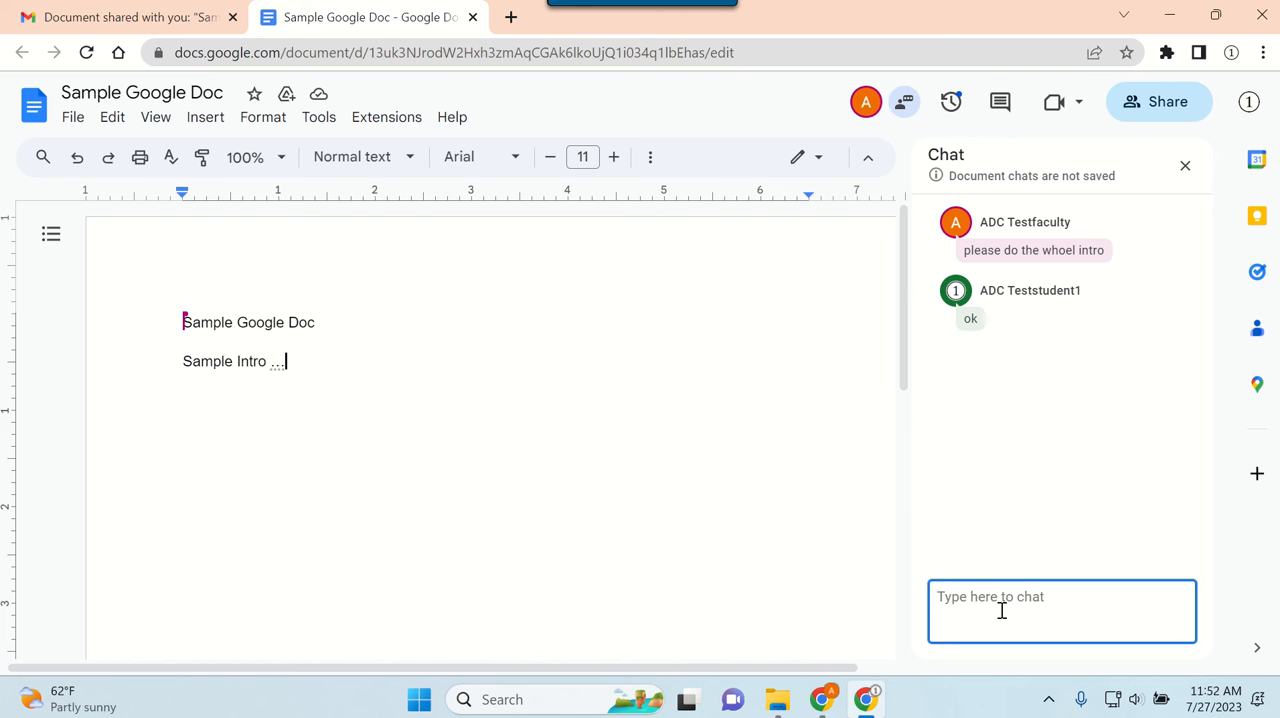
Step: Back in the owner's window, review the July 27, 11:38 AM and current versions in the version history, then return to the document
{"action": "key", "text": "alt+Tab"}
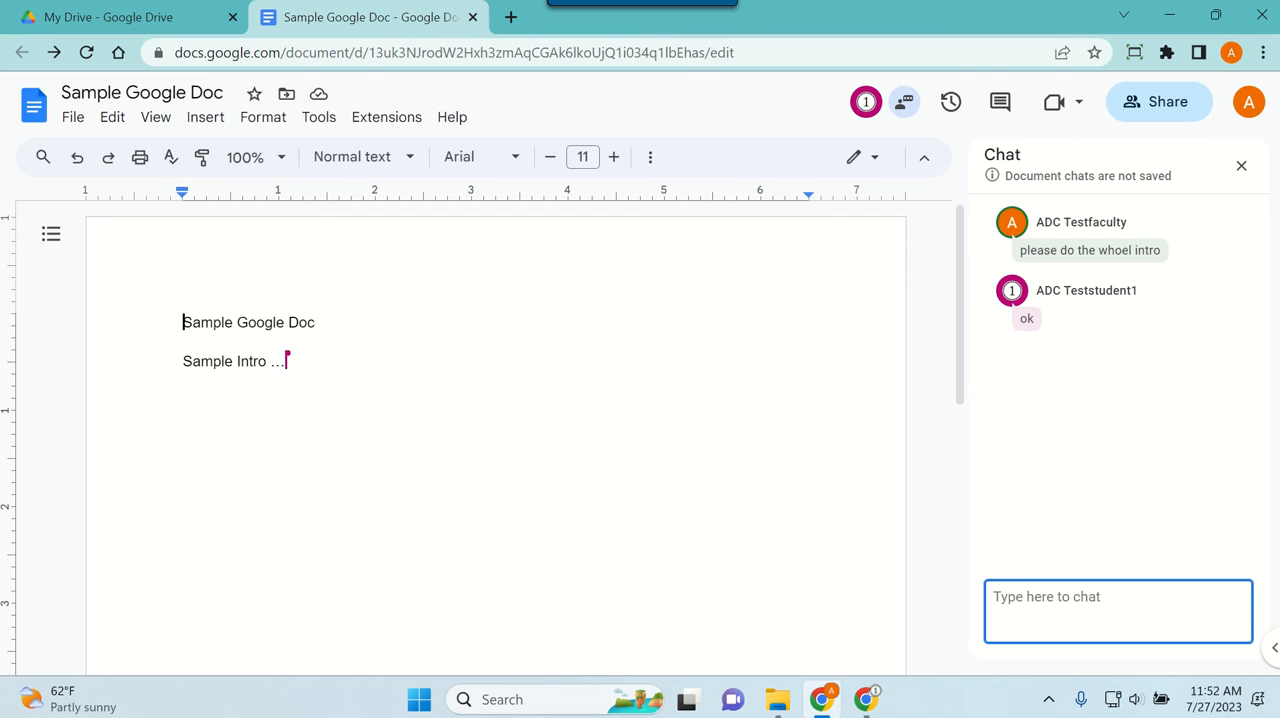
{"action": "left_click", "coordinate": [73, 118]}
{"action": "mouse_move", "coordinate": [163, 569]}
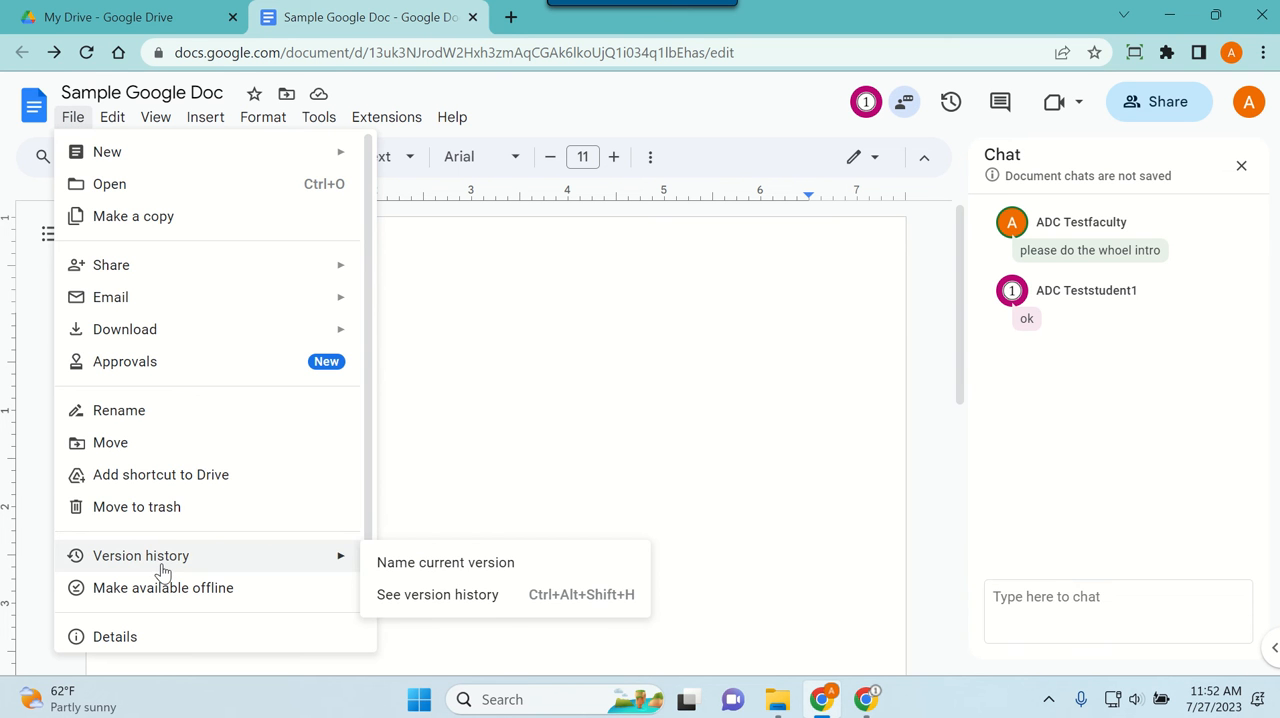
{"action": "left_click", "coordinate": [499, 600]}
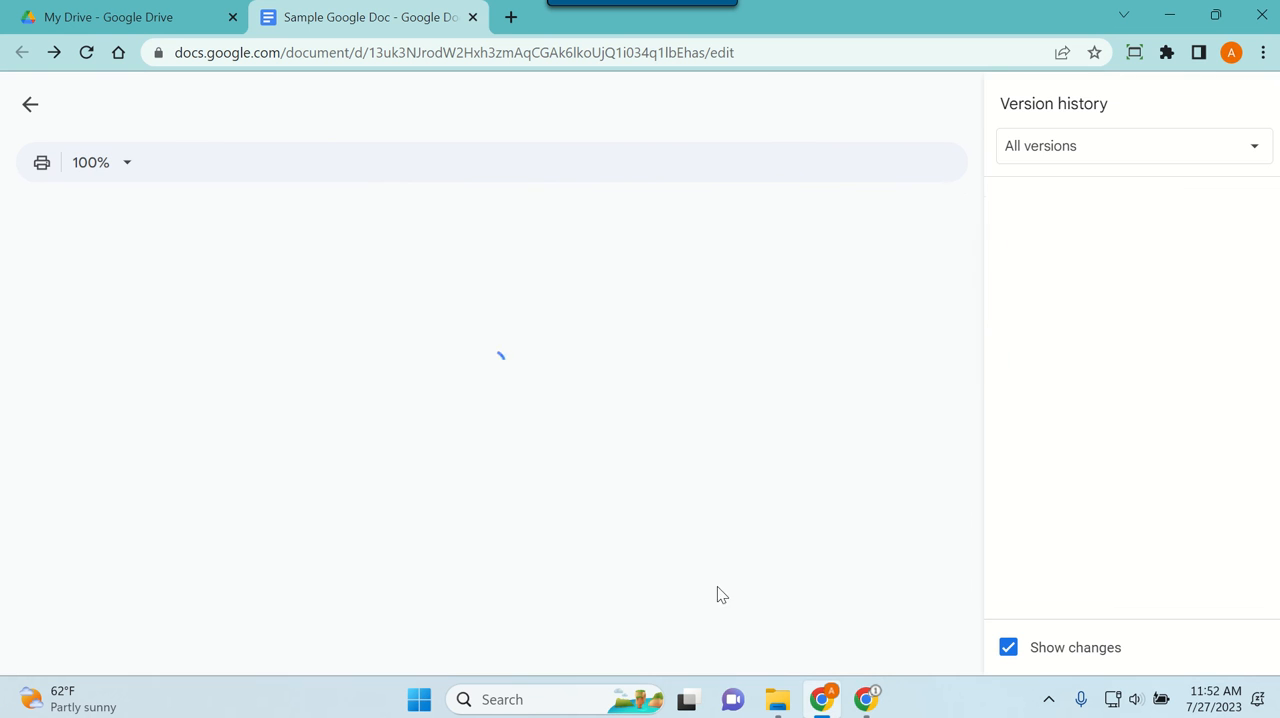
{"action": "left_click", "coordinate": [1081, 356]}
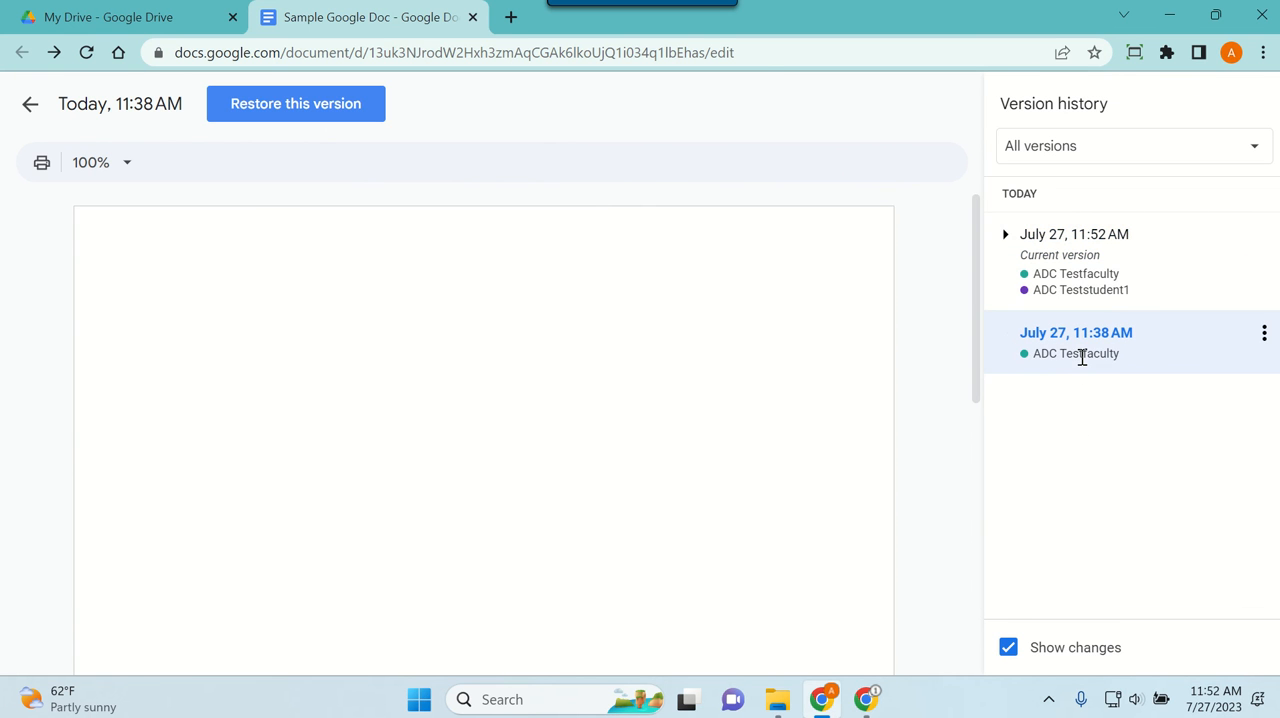
{"action": "left_click", "coordinate": [1094, 286]}
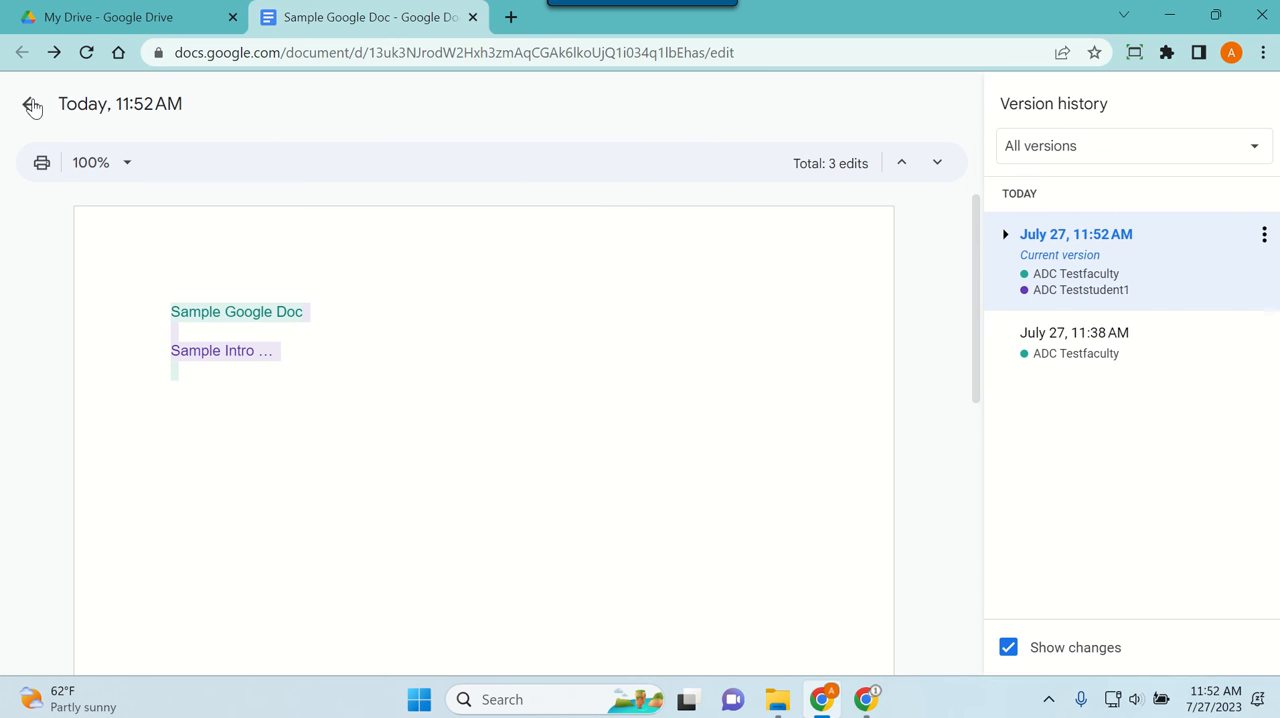
{"action": "left_click", "coordinate": [31, 106]}
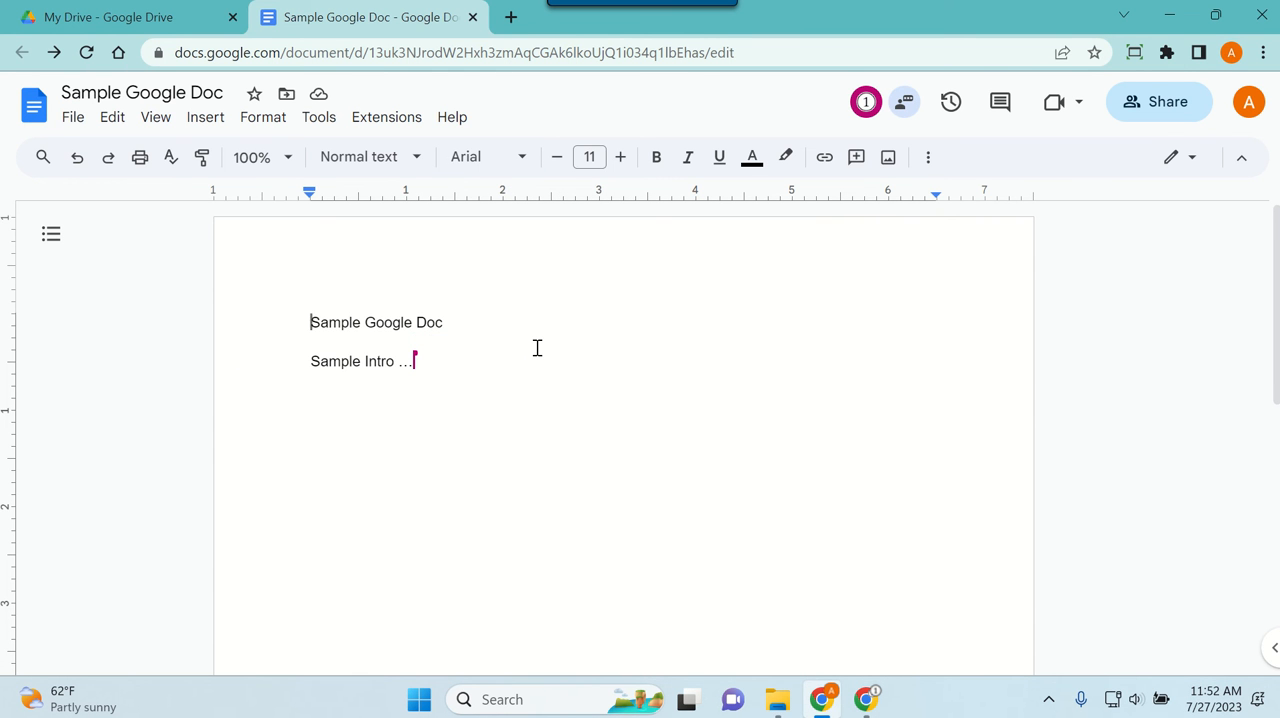
Step: Open Sample pdf Document.pdf from My Drive and convert it to an editable document with Google Docs
{"action": "left_click", "coordinate": [118, 28]}
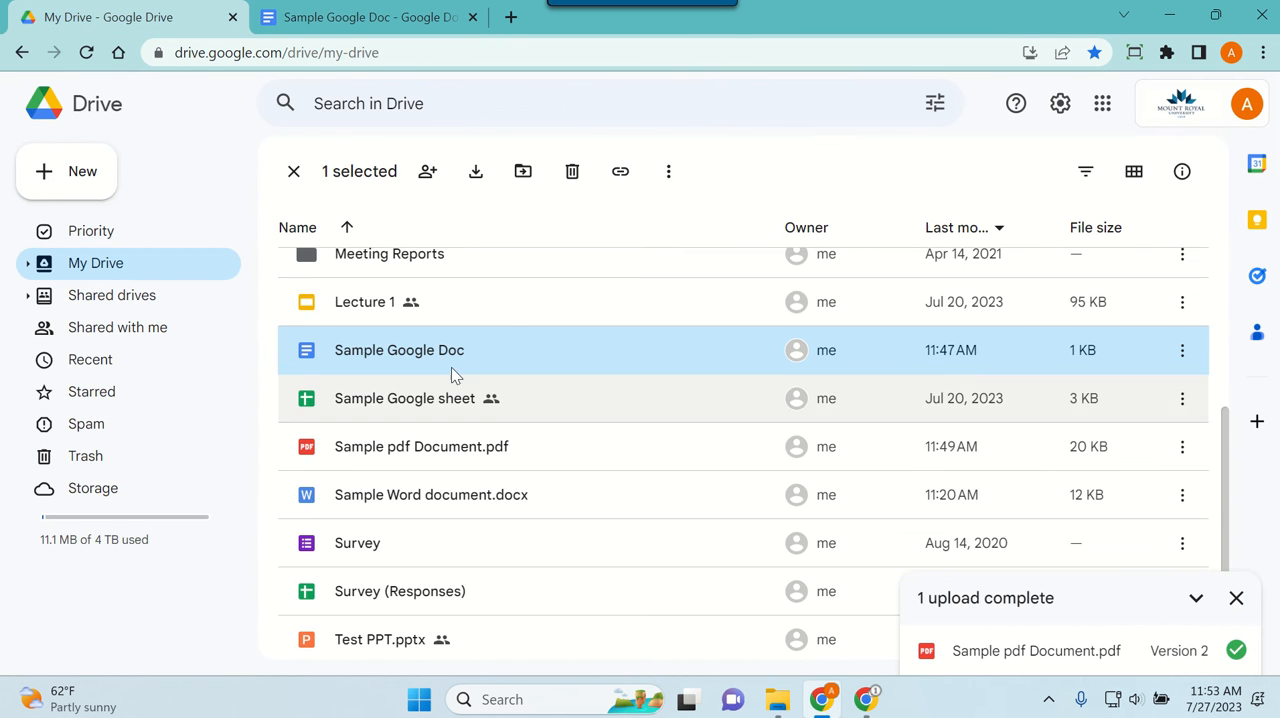
{"action": "double_click", "coordinate": [418, 452]}
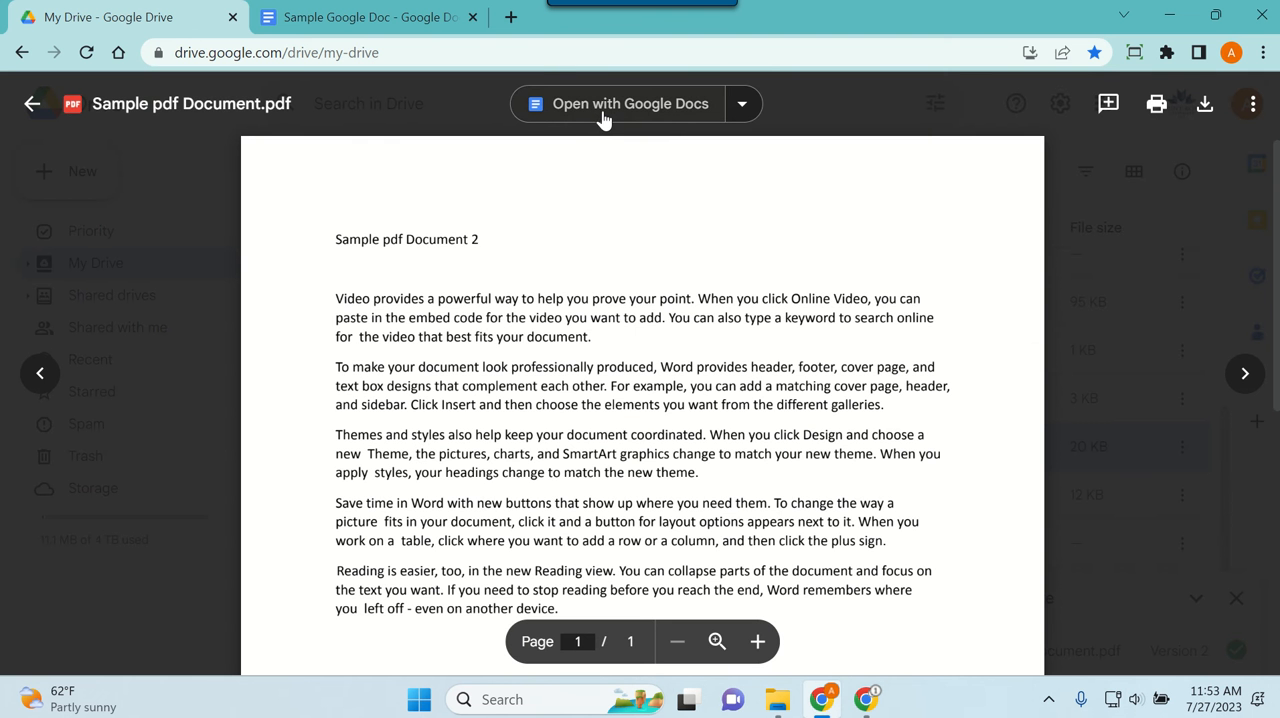
{"action": "left_click", "coordinate": [603, 117]}
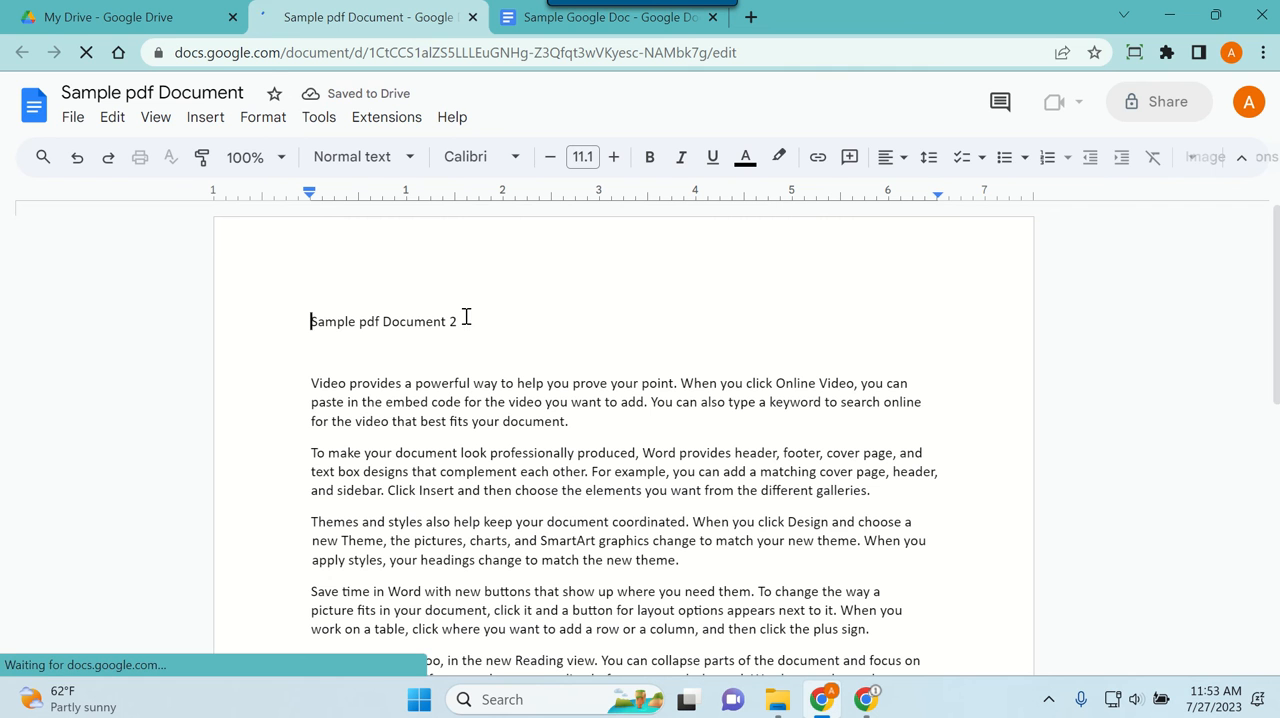
Step: Change the number in the converted document's title line so it reads "Sample pdf Document 3"
{"action": "left_click", "coordinate": [455, 322]}
{"action": "key", "text": "BackSpace"}
{"action": "type", "text": "3"}
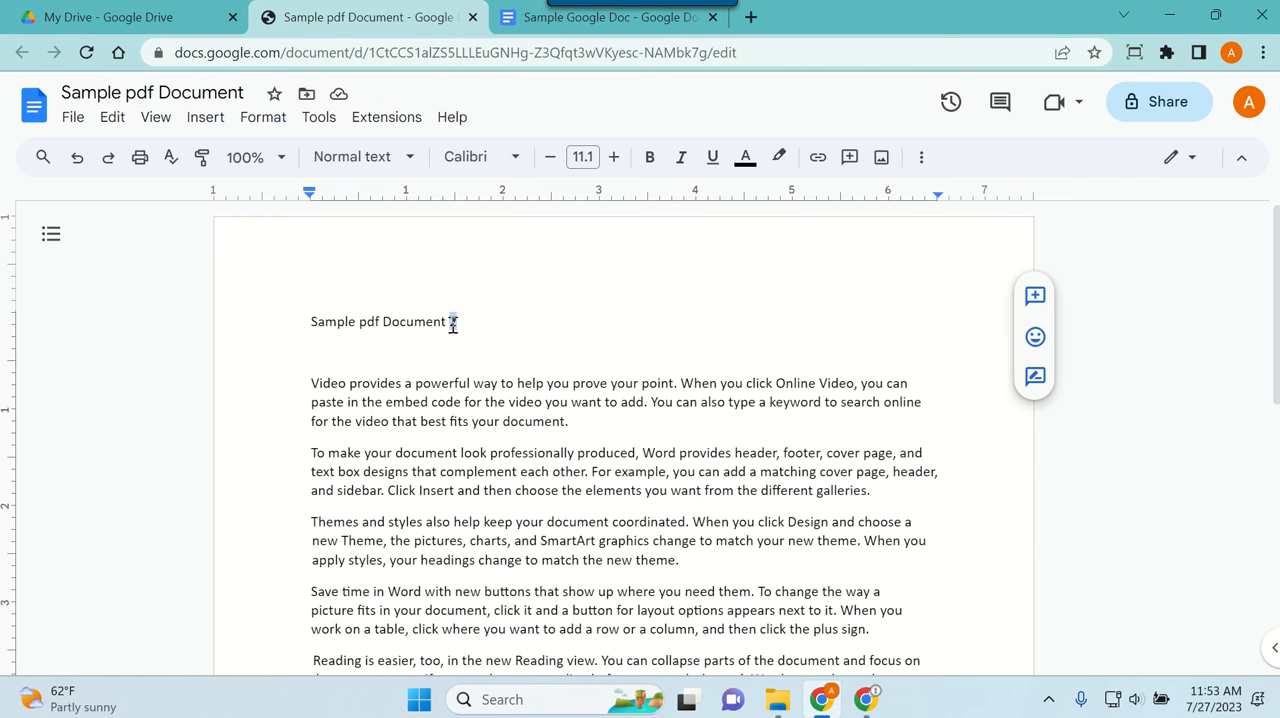
Step: Download the edited Sample pdf Document as a PDF Document (.pdf)
{"action": "left_click", "coordinate": [72, 119]}
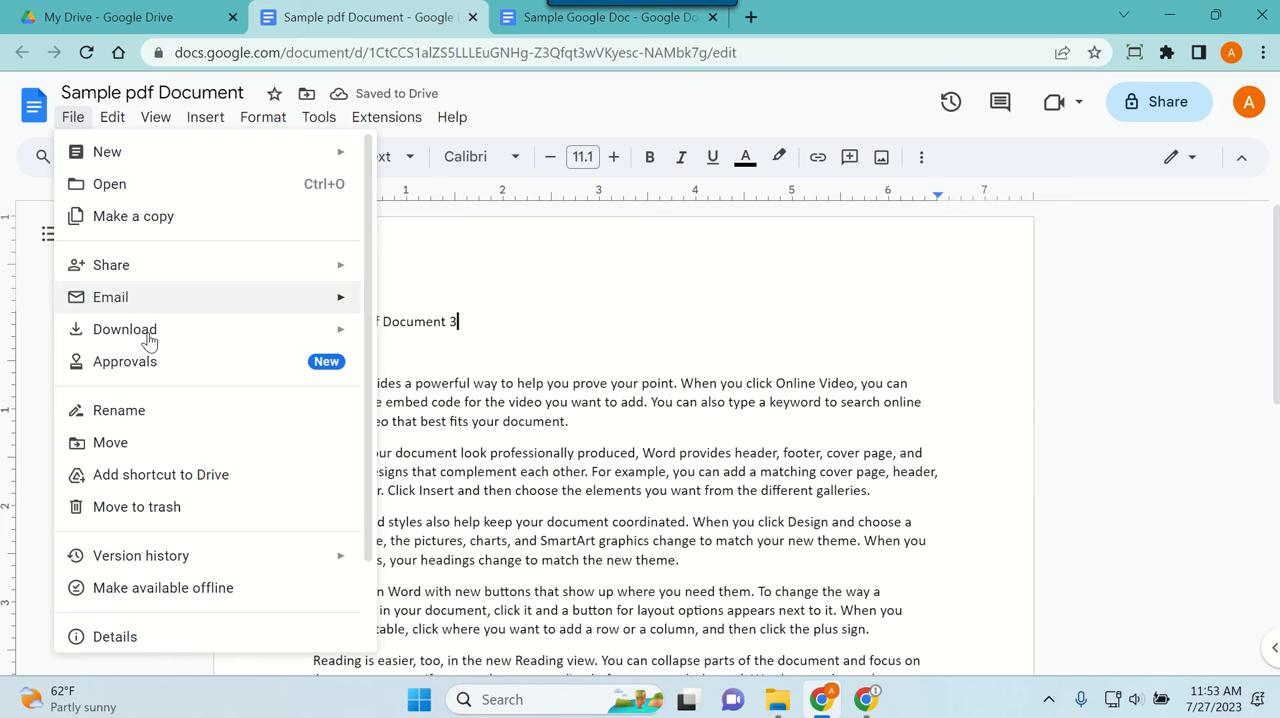
{"action": "mouse_move", "coordinate": [150, 335]}
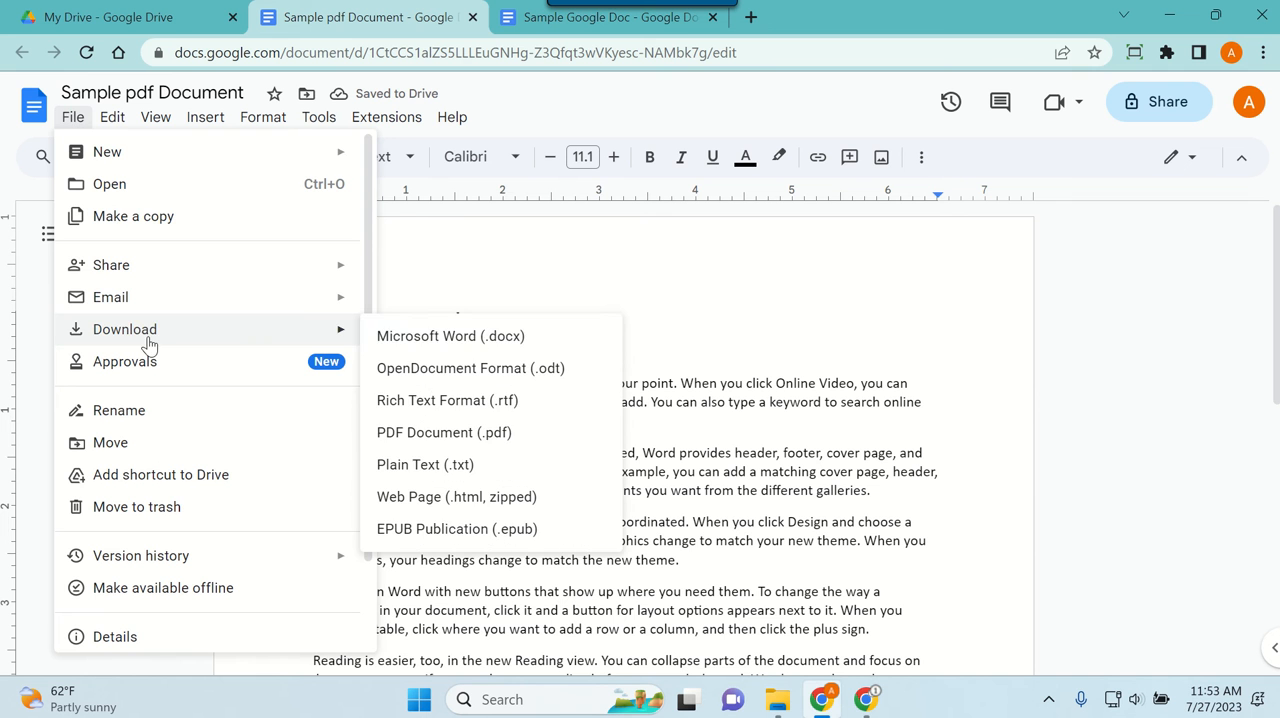
{"action": "left_click", "coordinate": [443, 434]}
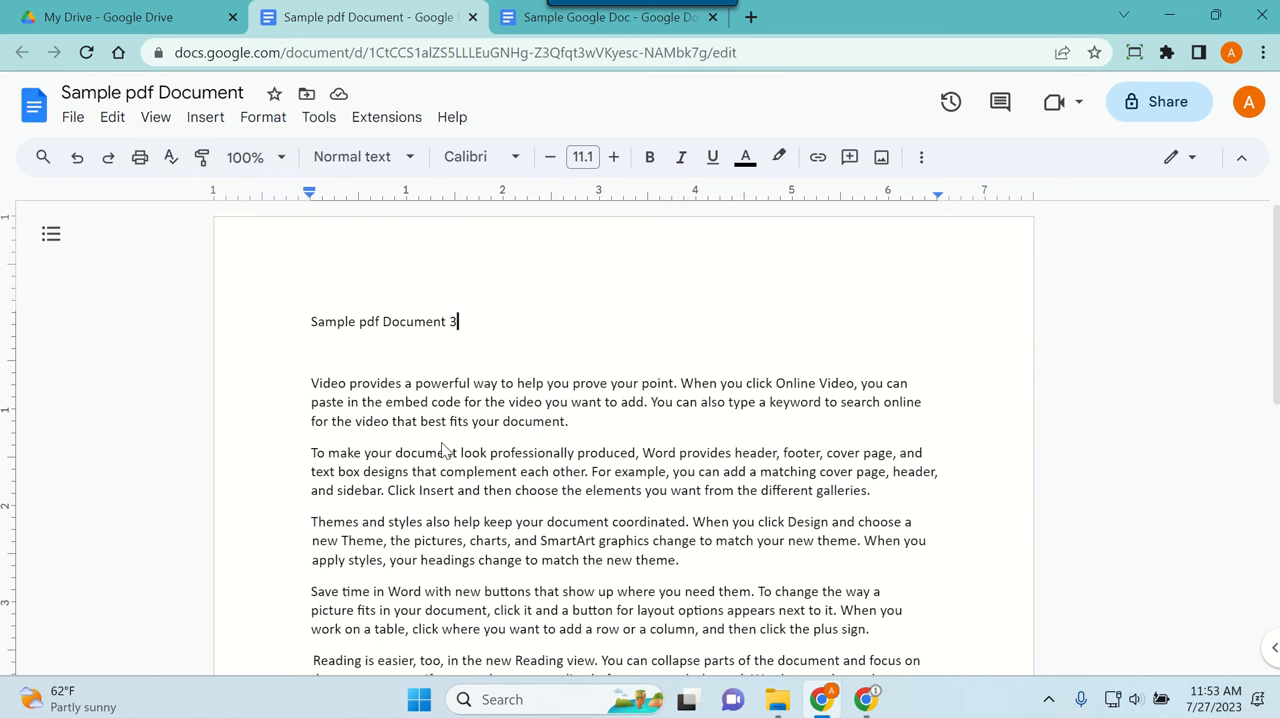
Step: Upload Sample pdf Document (1) from Downloads to My Drive, replacing the existing file, and open Sample pdf Document.pdf to check its content
{"action": "left_click", "coordinate": [90, 18]}
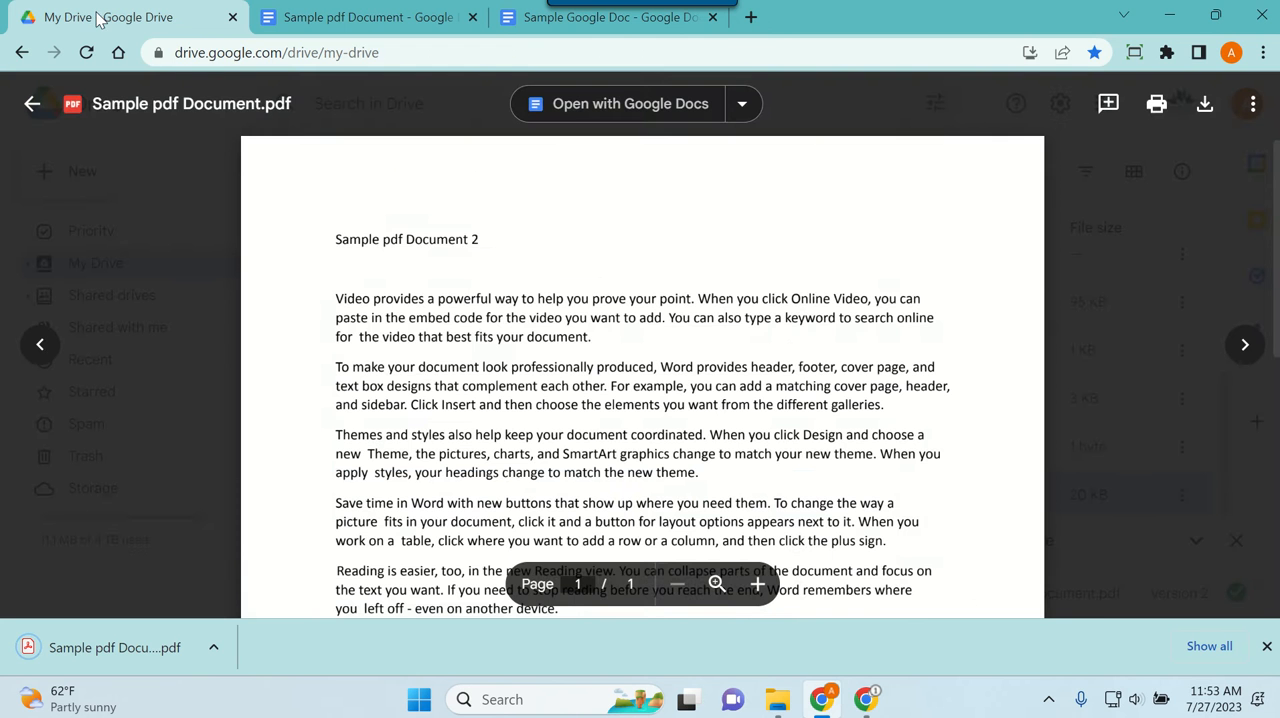
{"action": "left_click", "coordinate": [34, 104]}
{"action": "left_click", "coordinate": [61, 190]}
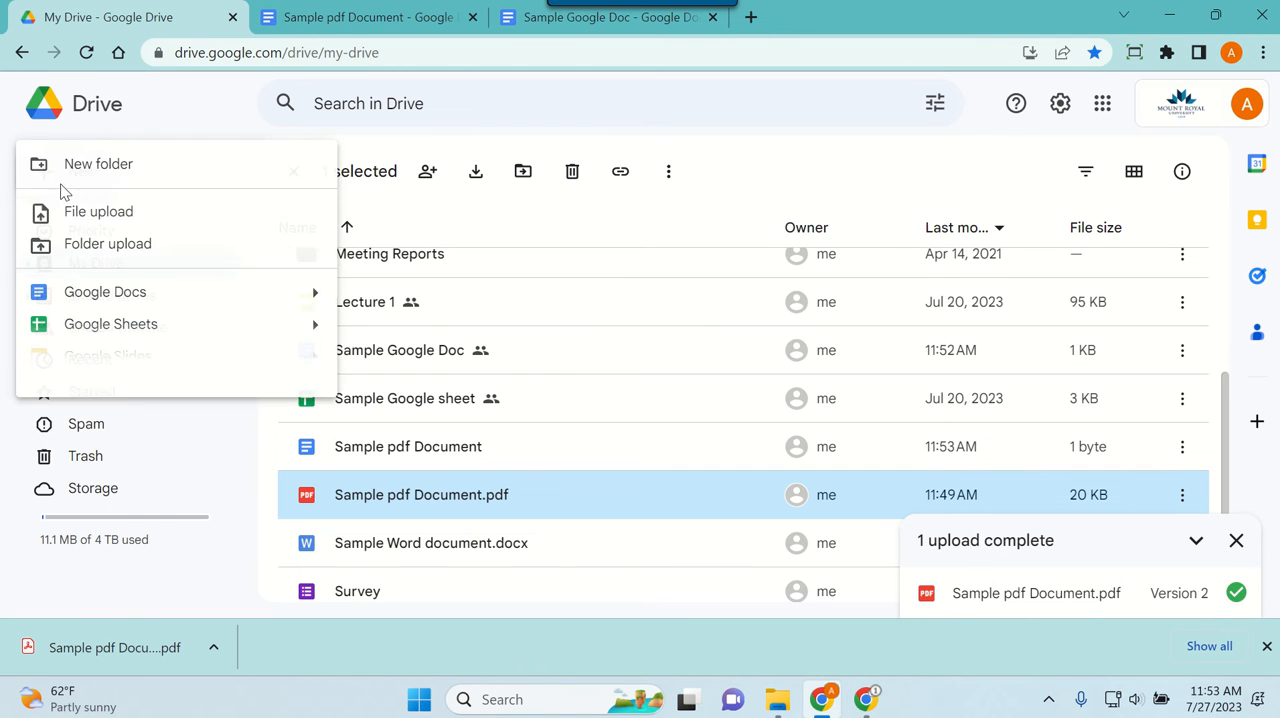
{"action": "left_click", "coordinate": [110, 213]}
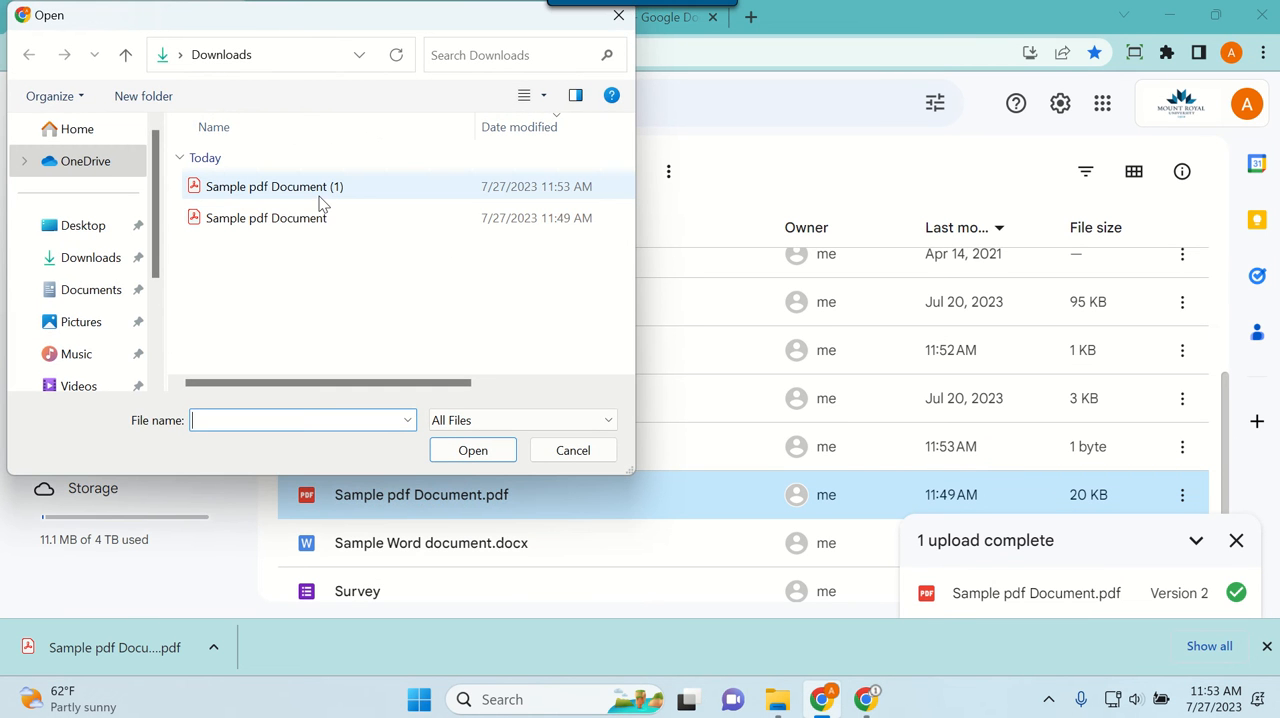
{"action": "left_click", "coordinate": [318, 192]}
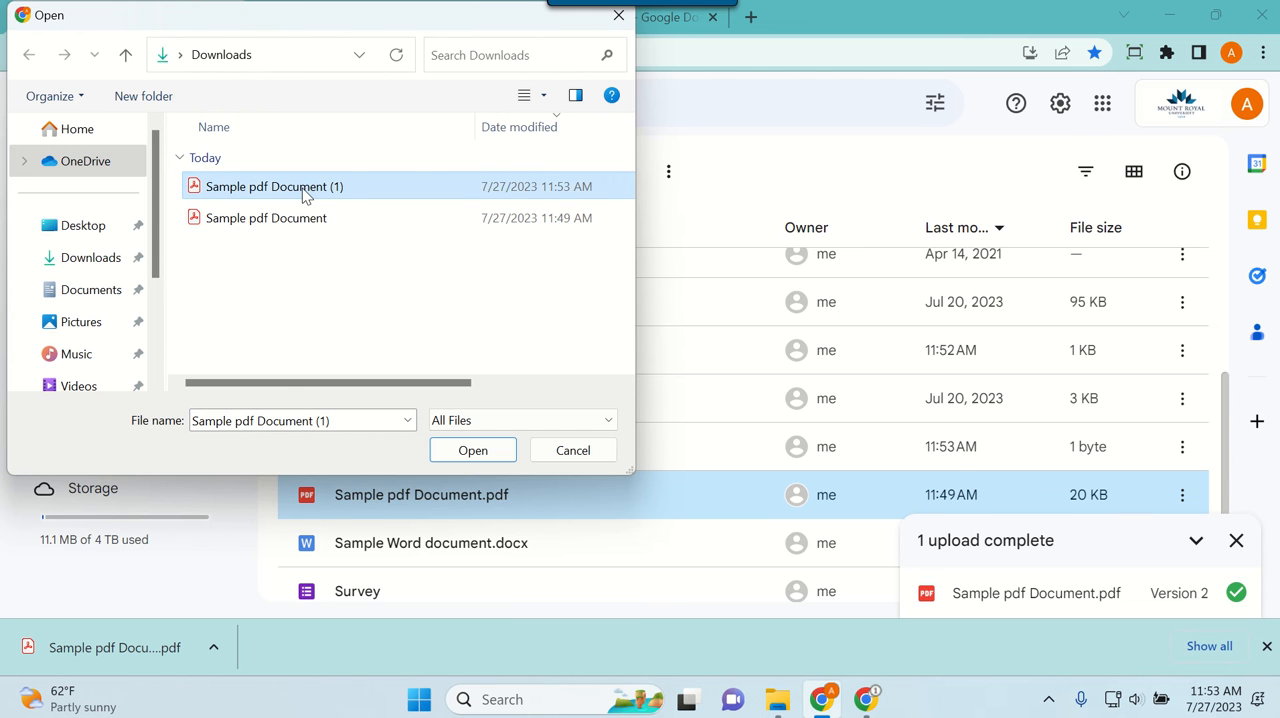
{"action": "double_click", "coordinate": [305, 191]}
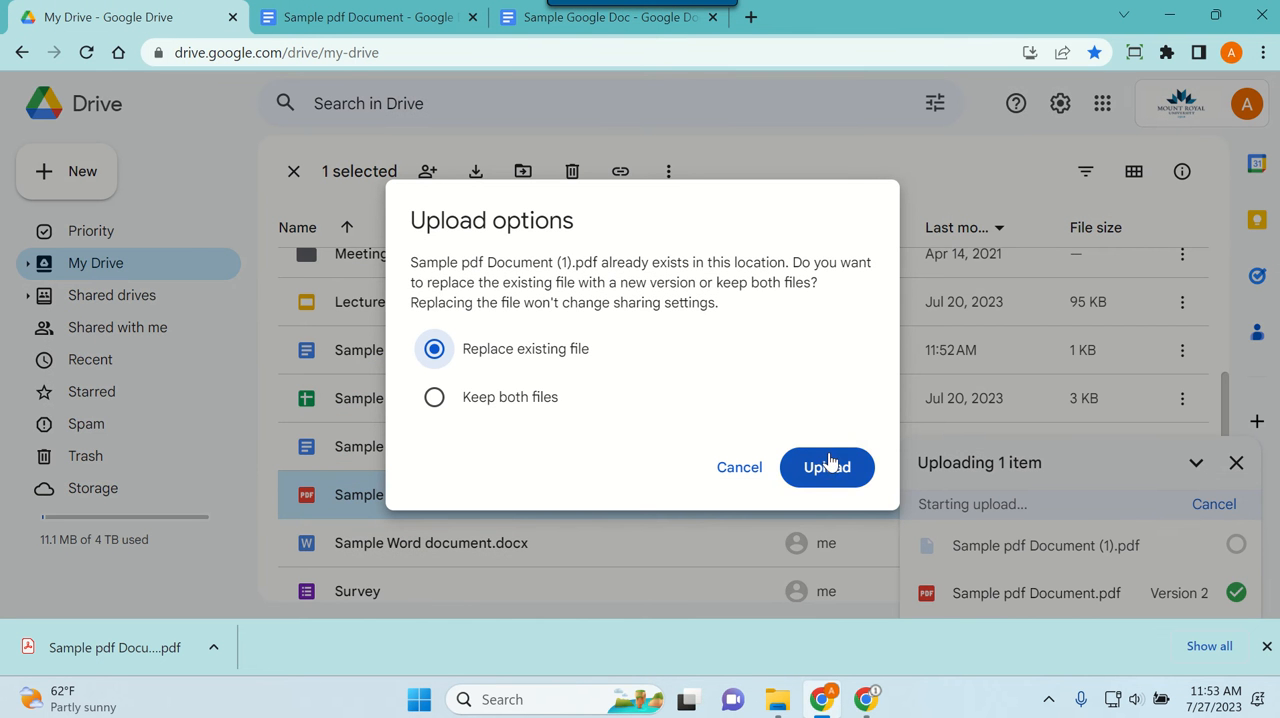
{"action": "left_click", "coordinate": [832, 474]}
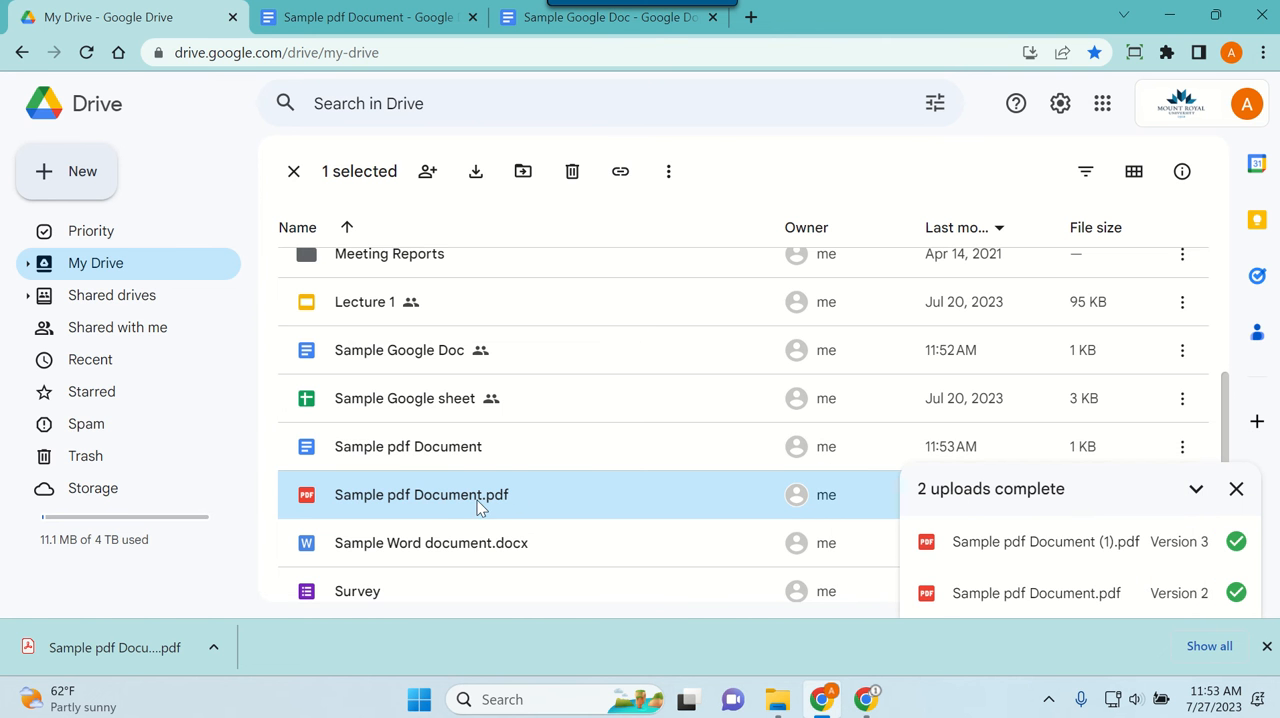
{"action": "double_click", "coordinate": [438, 497]}
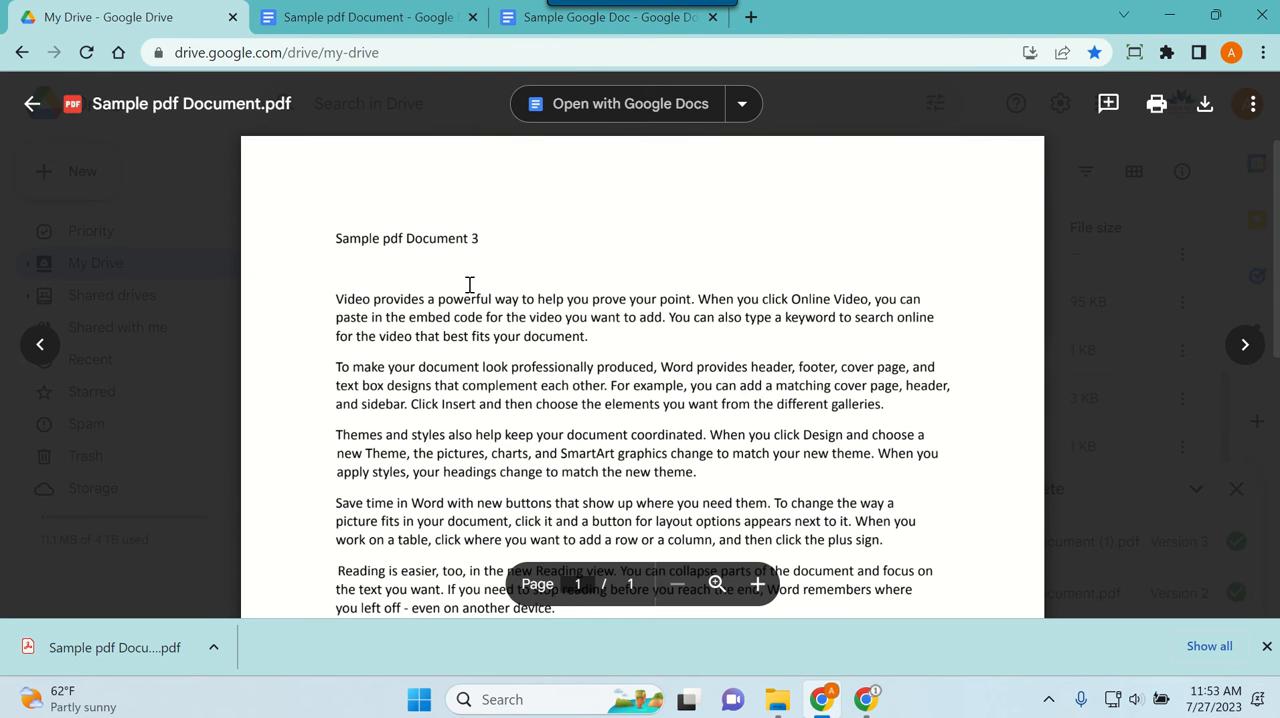
{"action": "left_click", "coordinate": [32, 106]}
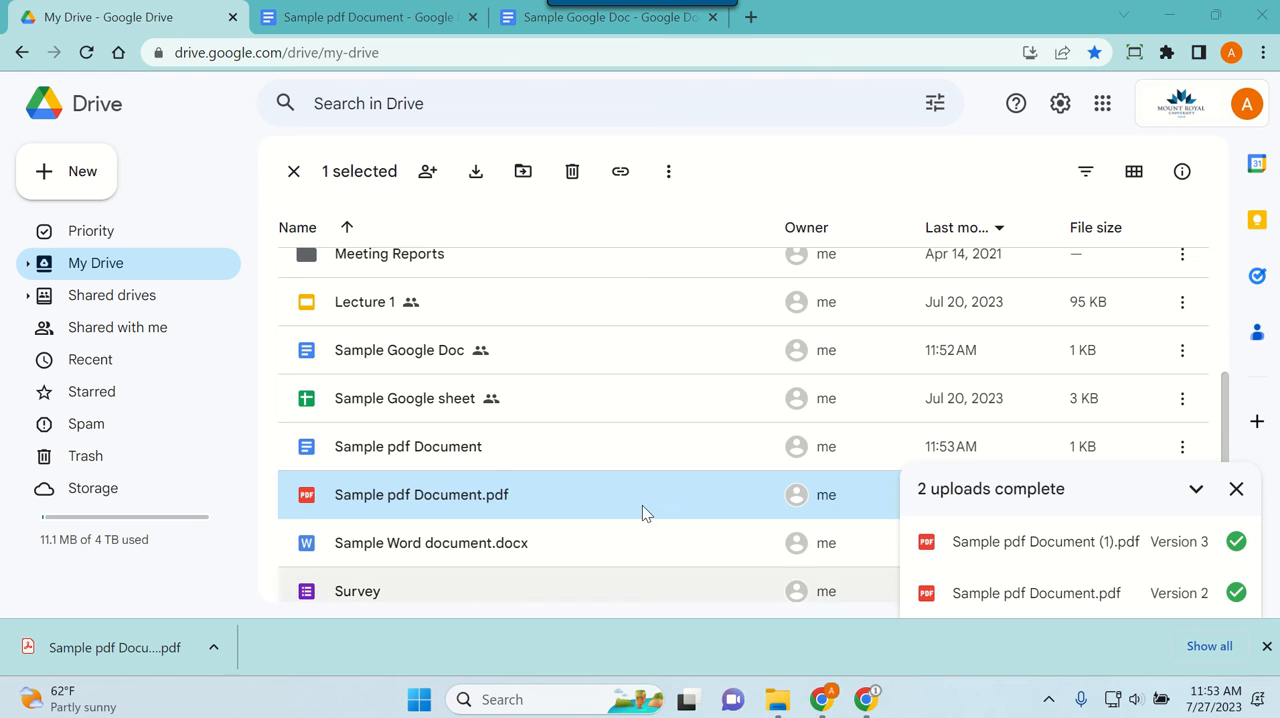
Step: Switch to the Downloads folder in File Explorer and select the file Sample pdf Document
{"action": "left_click", "coordinate": [770, 706]}
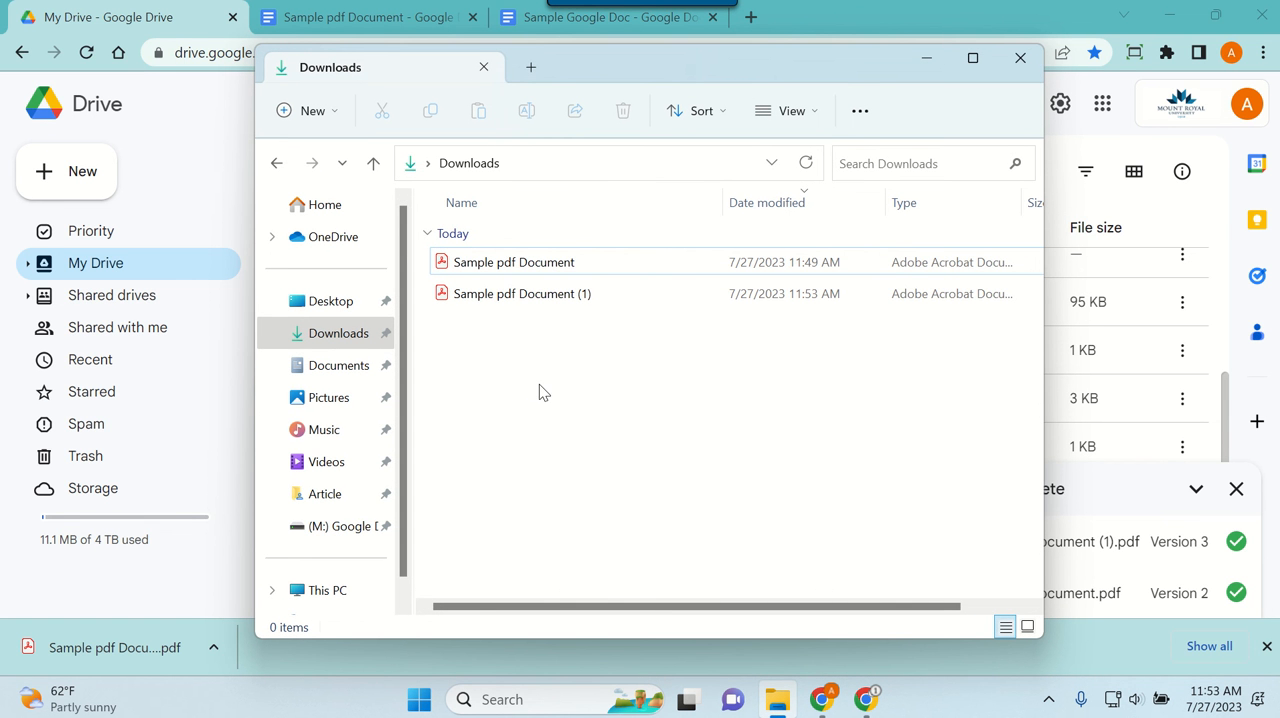
{"action": "left_click", "coordinate": [512, 268]}
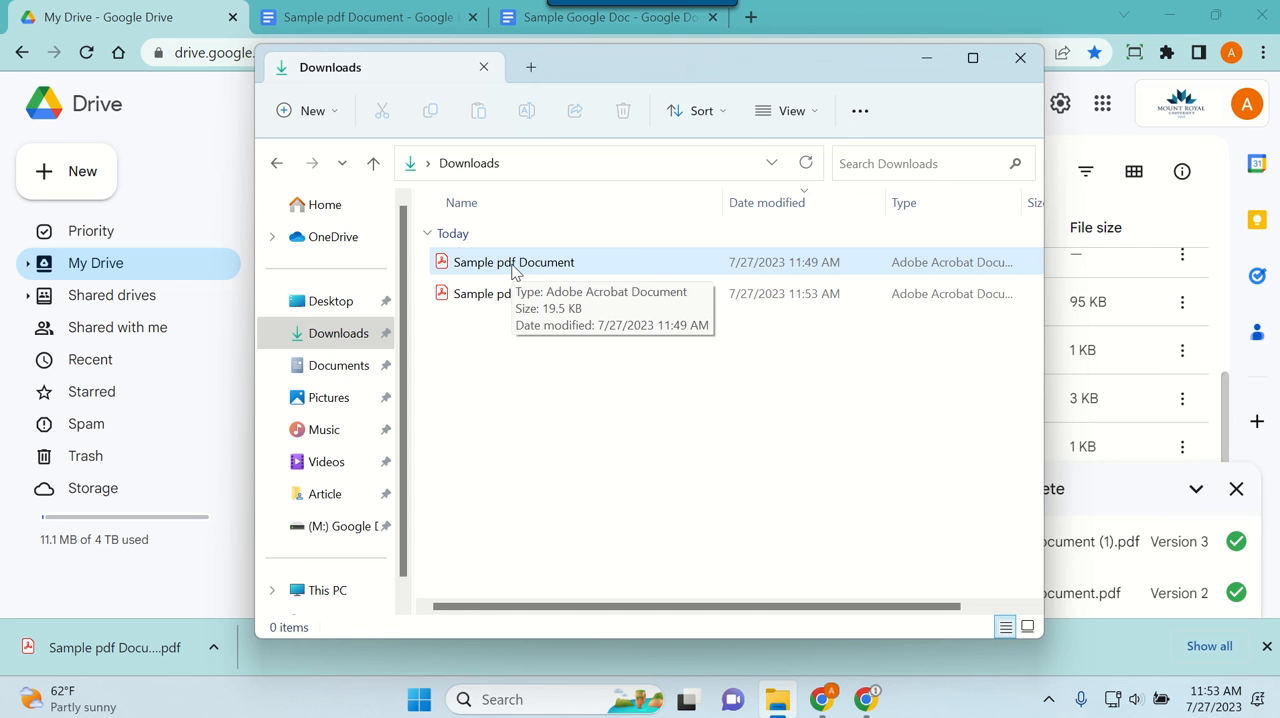
{"action": "double_click", "coordinate": [512, 268]}
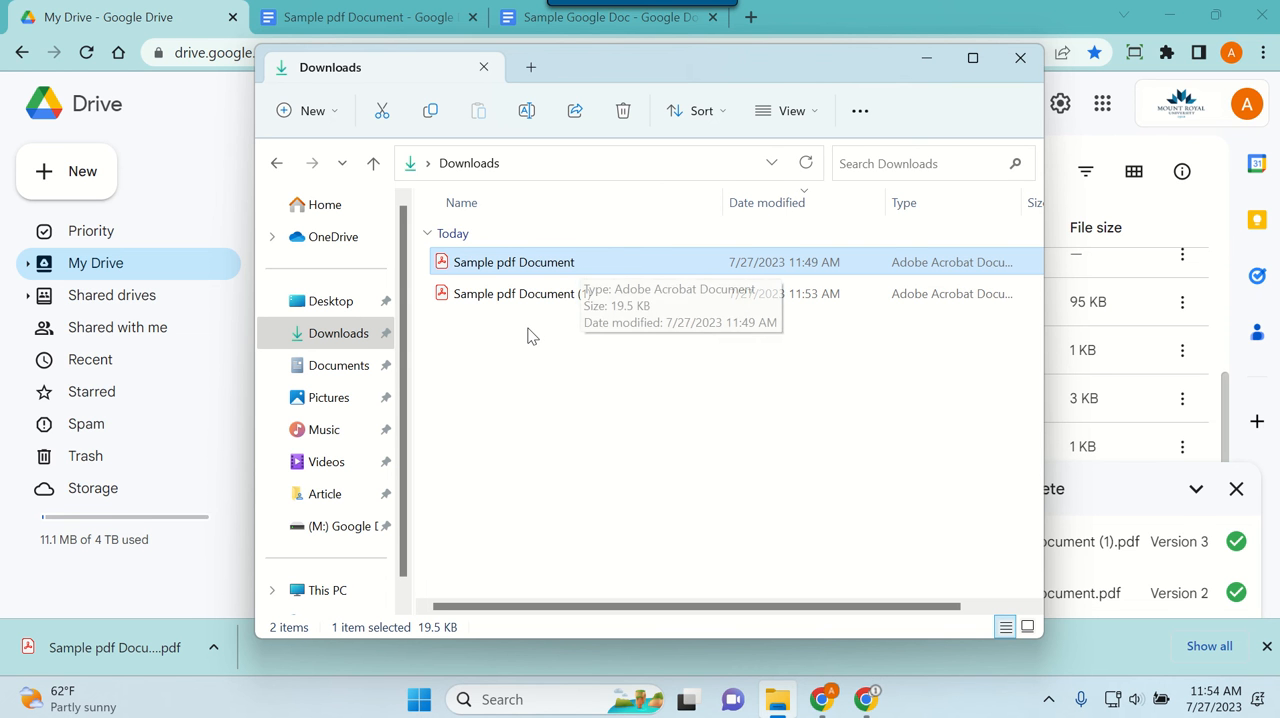
Step: Find Word on the computer and launch it
{"action": "left_click", "coordinate": [538, 699]}
{"action": "type", "text": "word"}
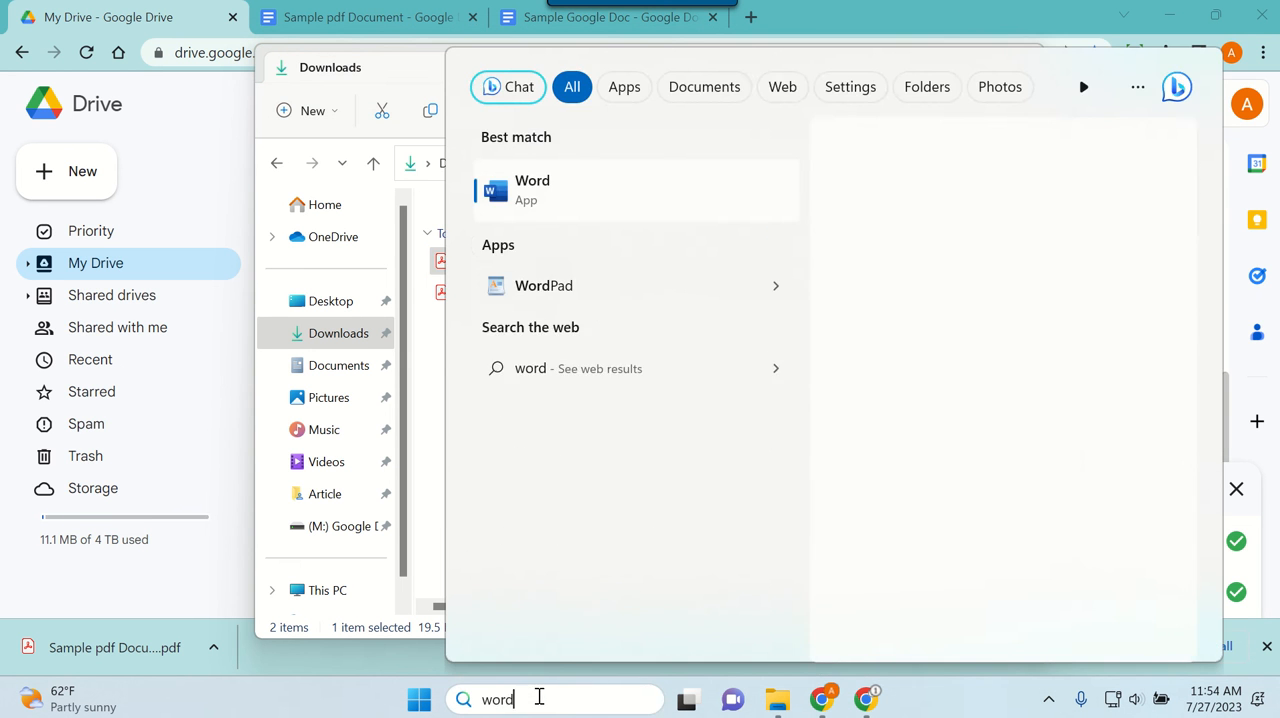
{"action": "key", "text": "Return"}
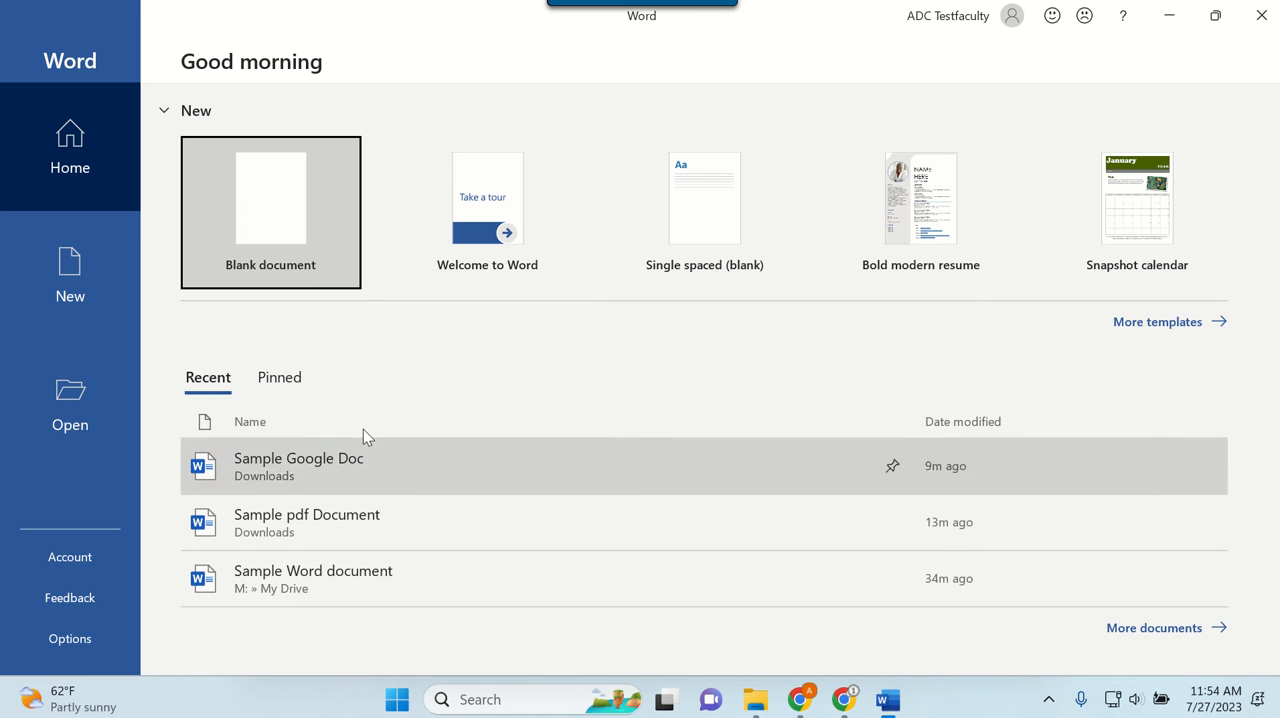
Step: Open the PDF Sample pdf Document from Downloads, enable editing and convert it to an editable Word document
{"action": "left_click", "coordinate": [84, 428]}
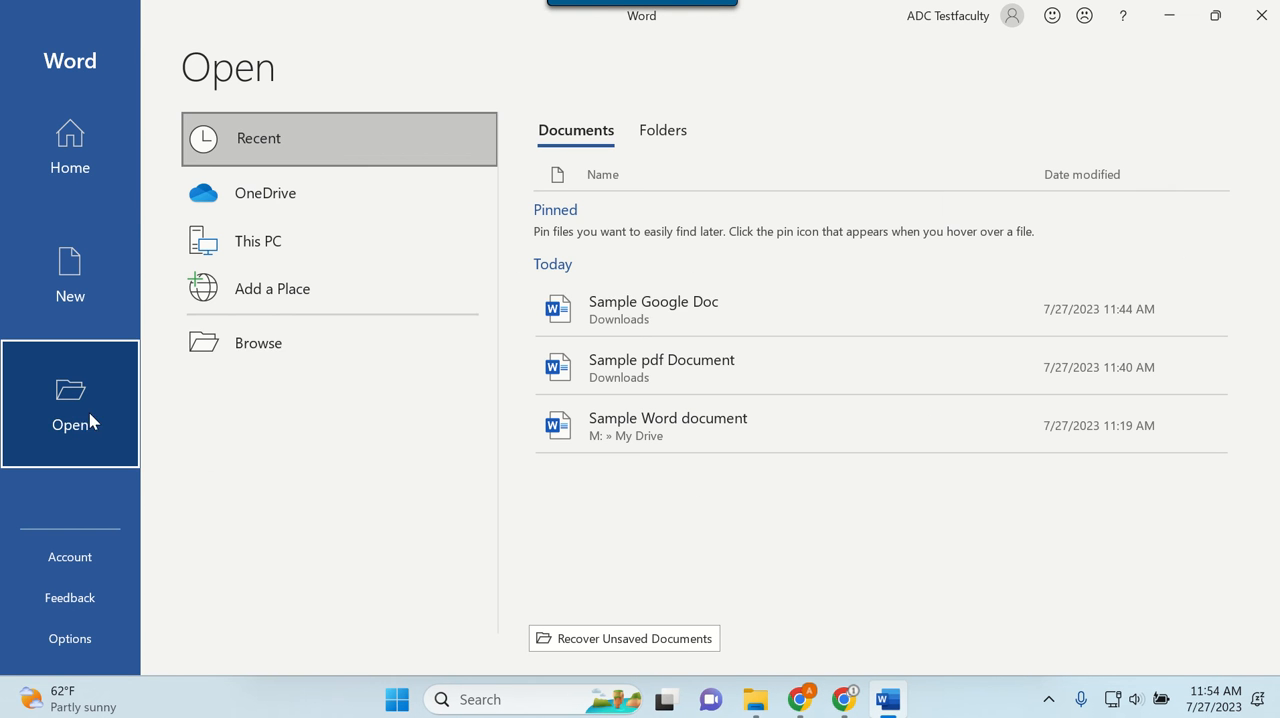
{"action": "left_click", "coordinate": [344, 345]}
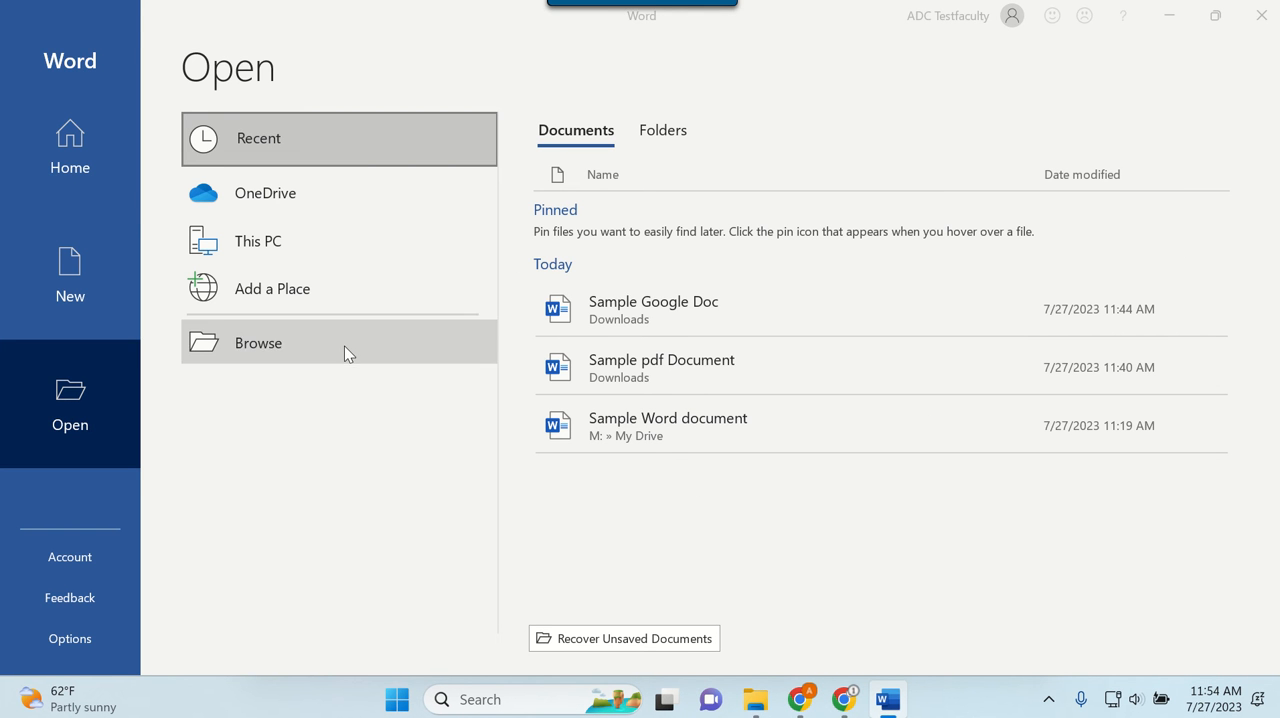
{"action": "left_click", "coordinate": [100, 257]}
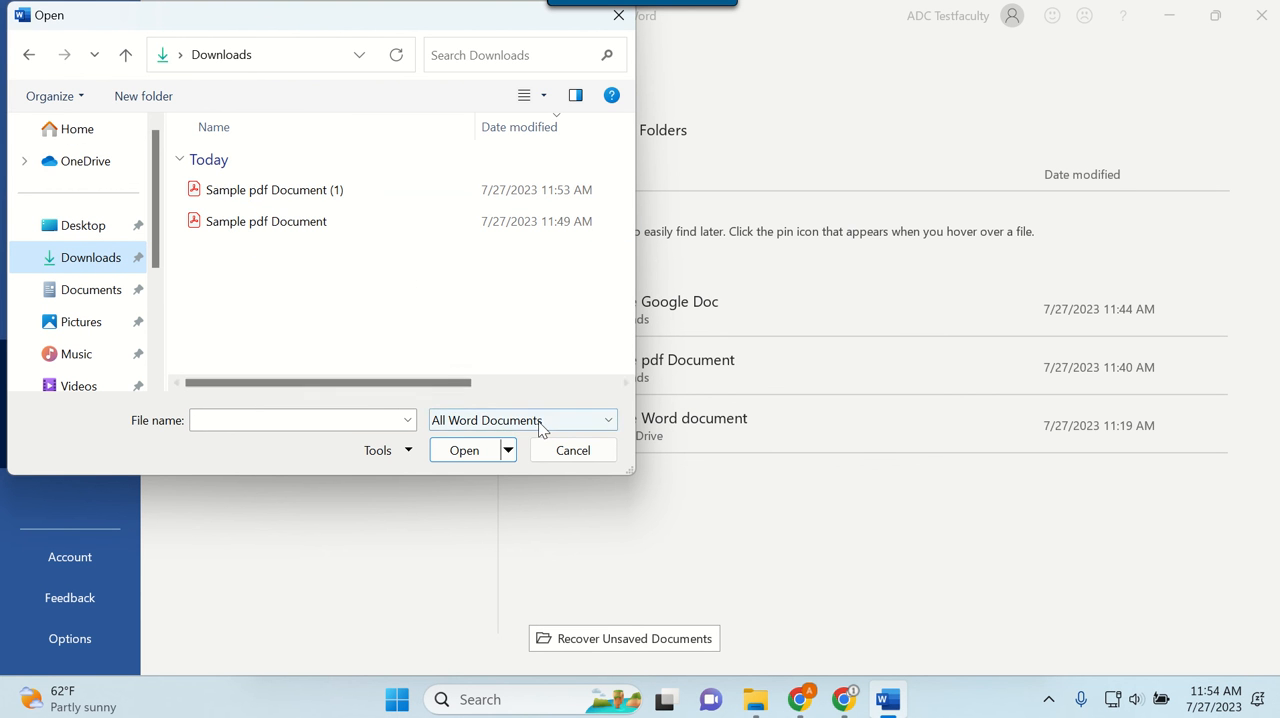
{"action": "left_click", "coordinate": [610, 423]}
{"action": "left_click", "coordinate": [280, 327]}
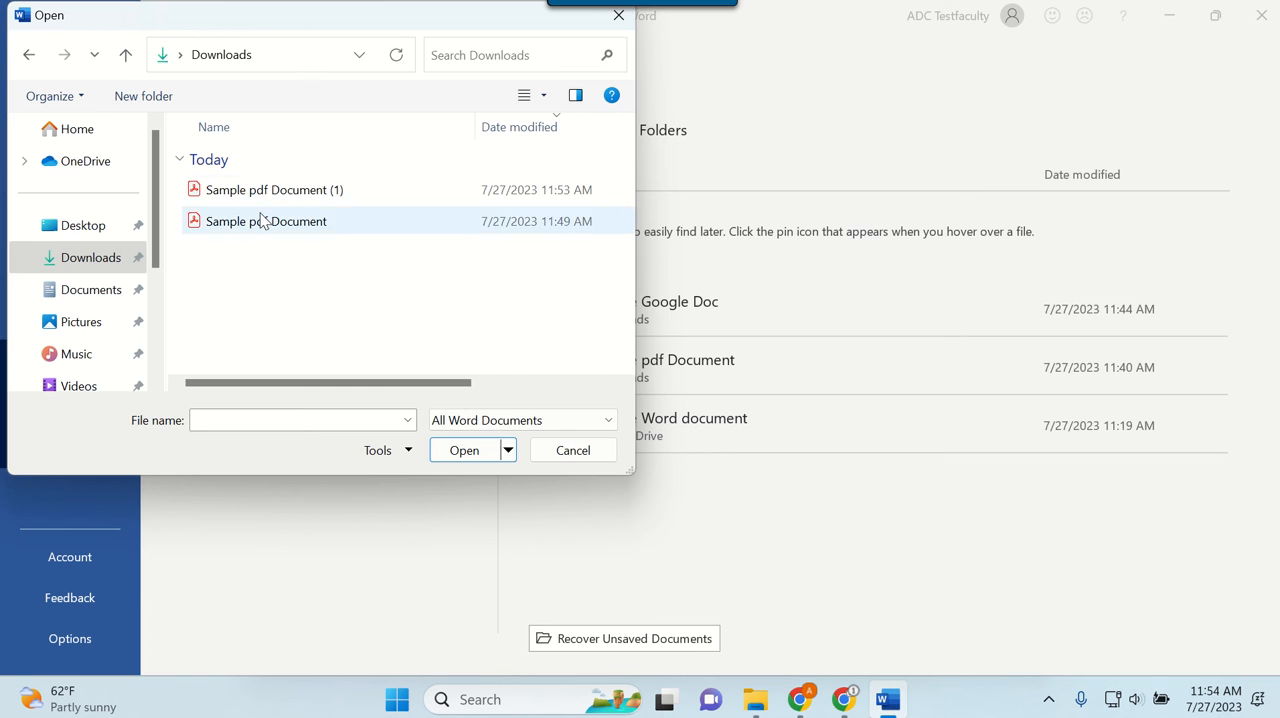
{"action": "double_click", "coordinate": [262, 216]}
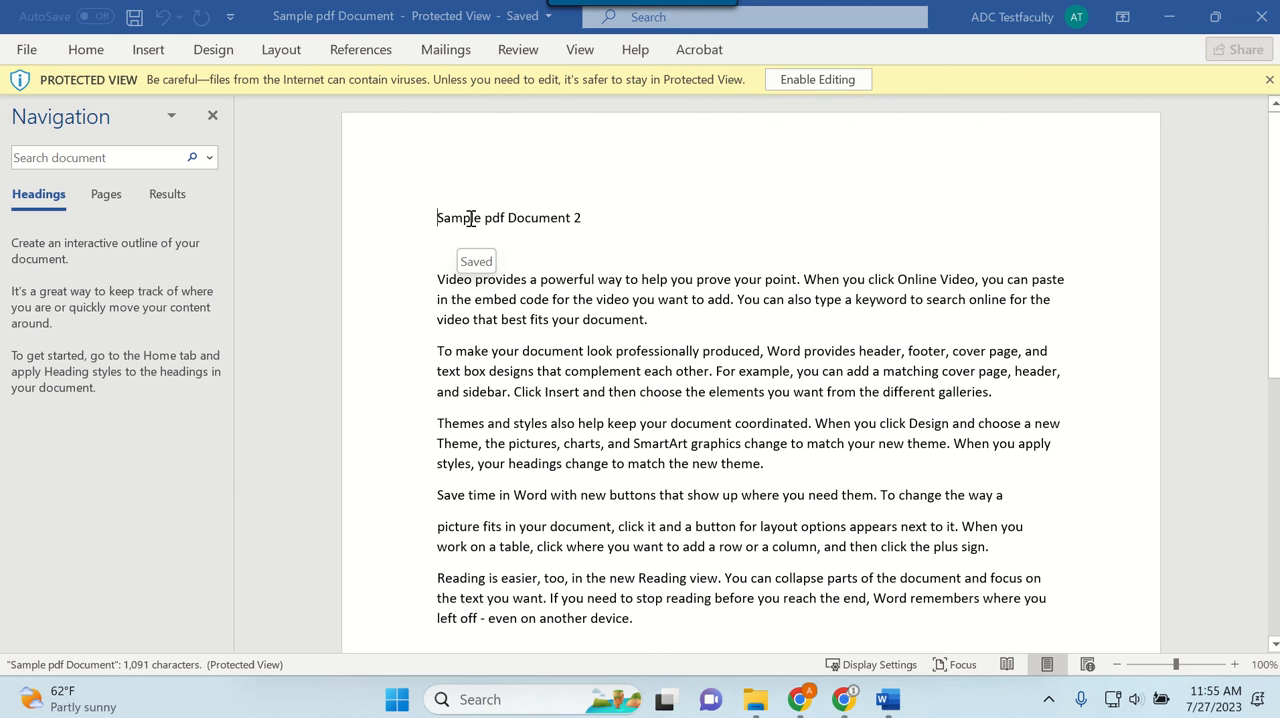
{"action": "left_click", "coordinate": [817, 79]}
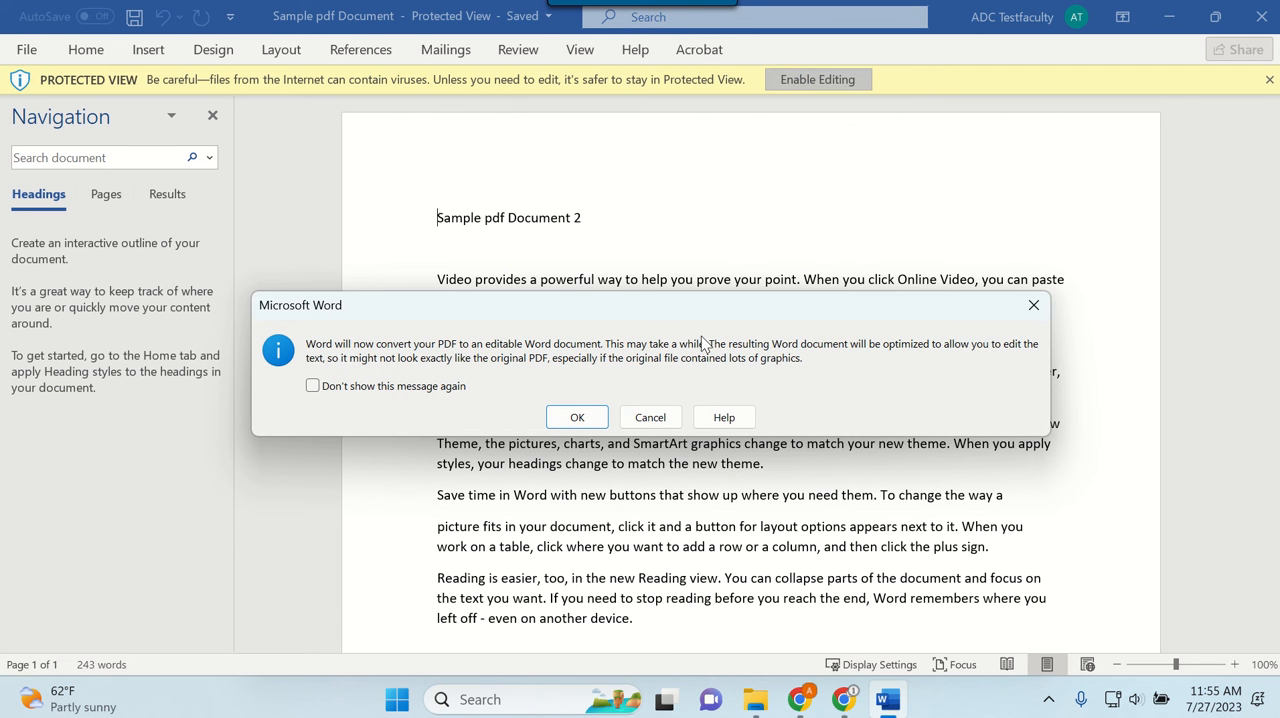
{"action": "left_click", "coordinate": [590, 420]}
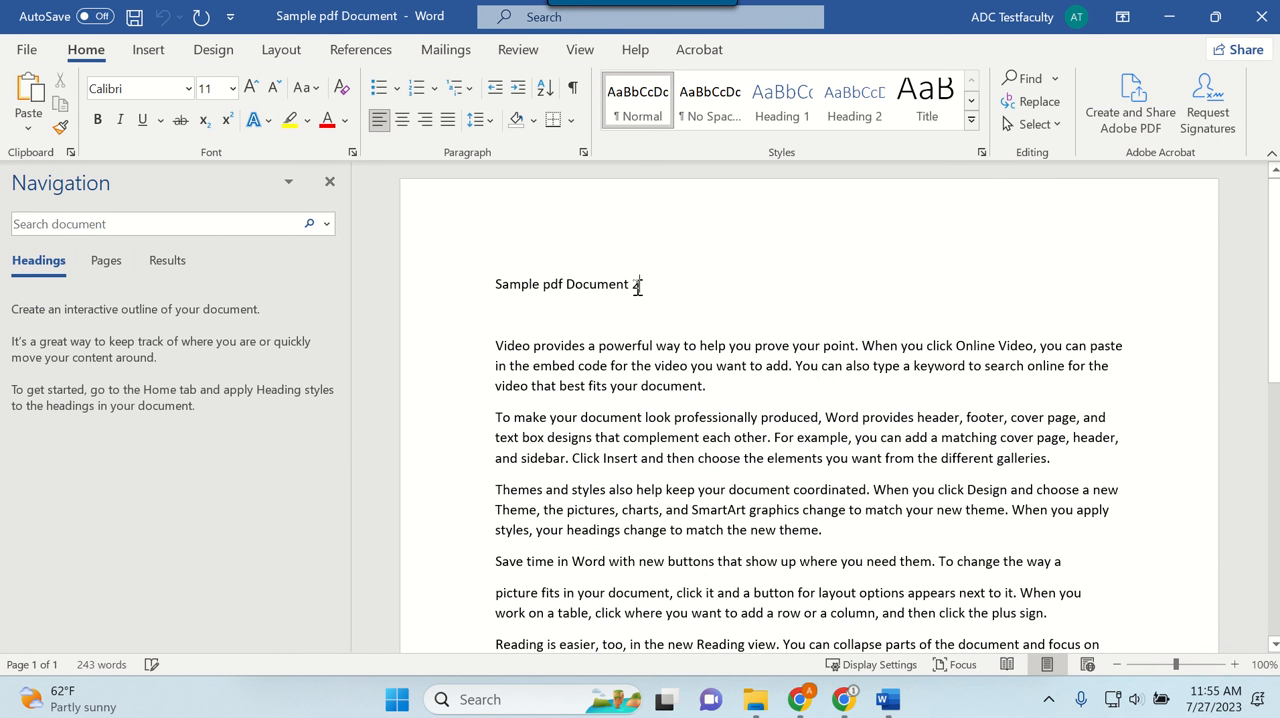
Step: Change the title line to "Sample pdf Document 3" and add a run of filler text starting "Jh fhjs fjhs" after the first paragraph's last sentence
{"action": "double_click", "coordinate": [637, 286]}
{"action": "type", "text": "3 Jh fhjs fjhs fdj"}
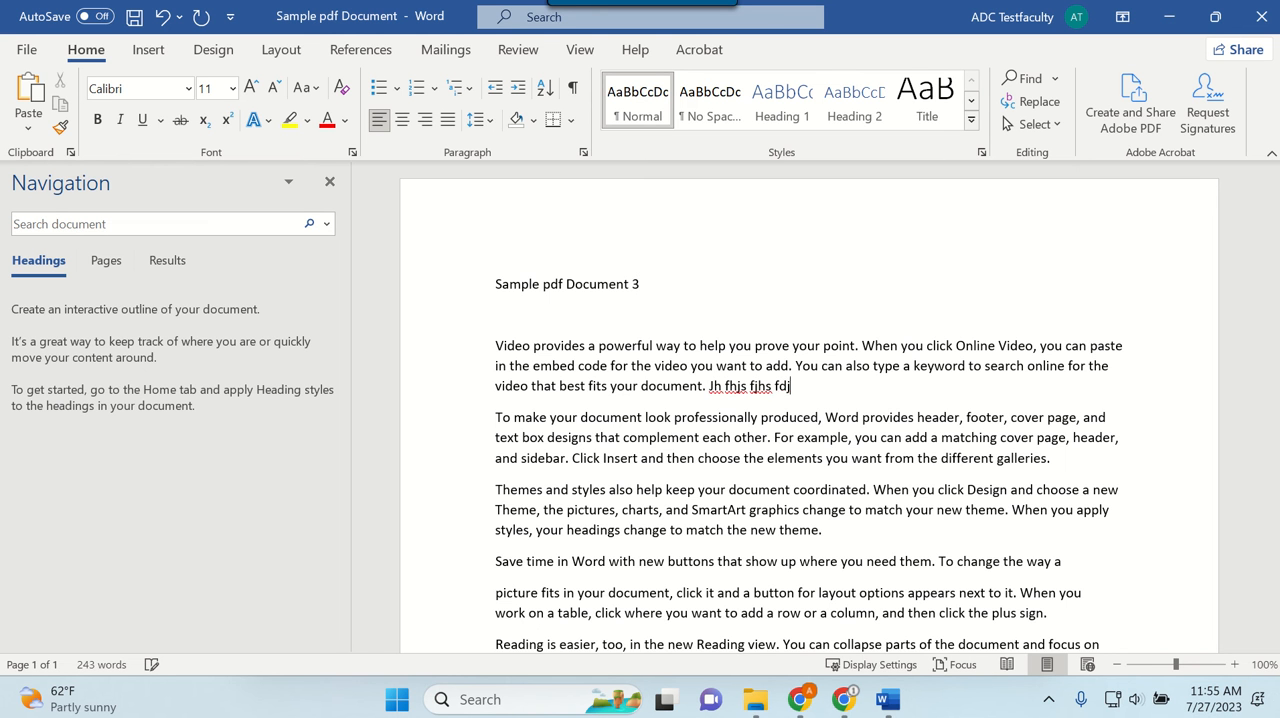
{"action": "type", "text": "hgs dfjs fhgsjd fhjsdf jhsgd fjhs jfg hjsgdf jhsg fjhgsa dfjhsg jfh"}
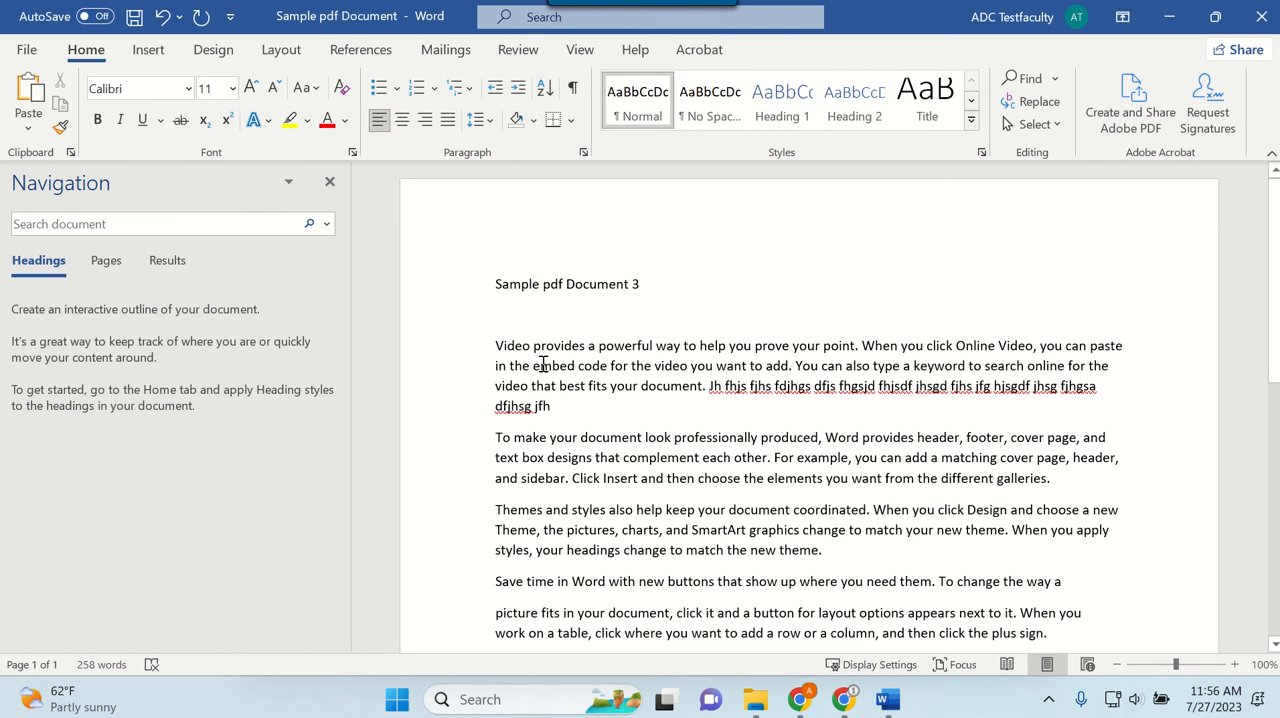
Step: Save the edited document to Downloads as a PDF named "Sample pdf Document 3"
{"action": "left_click", "coordinate": [134, 17]}
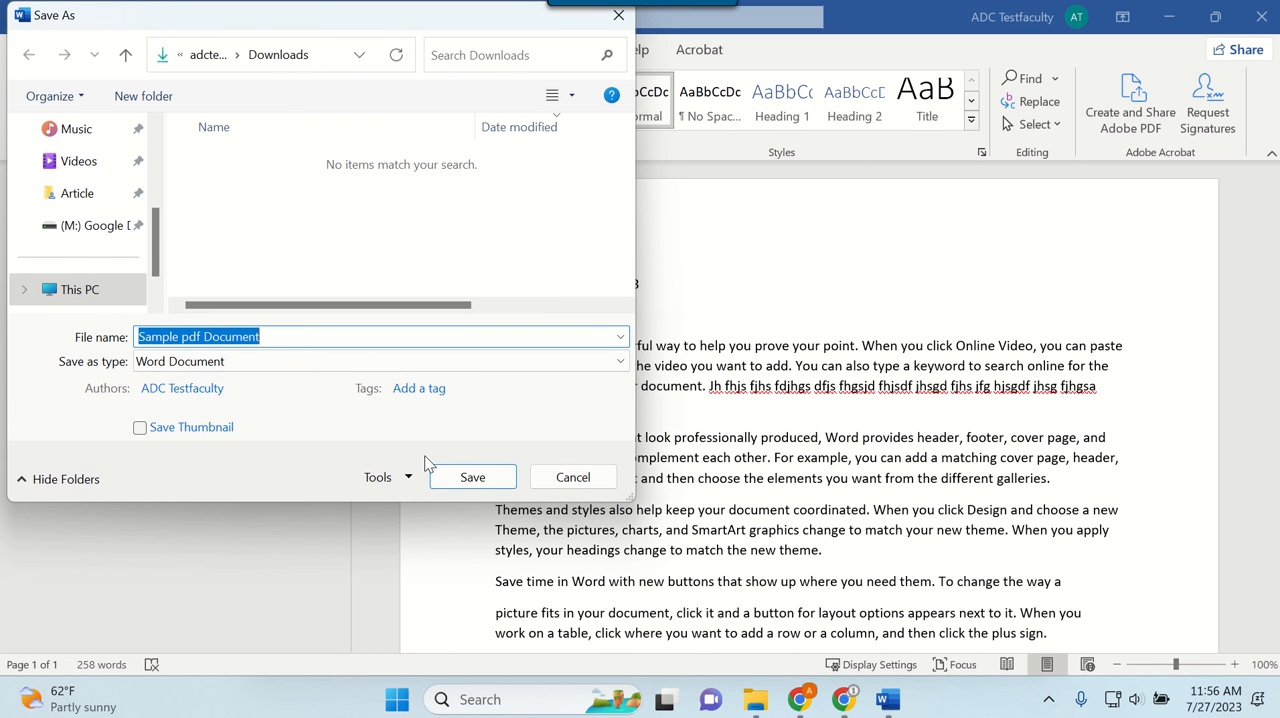
{"action": "left_click", "coordinate": [258, 360]}
{"action": "left_click", "coordinate": [243, 481]}
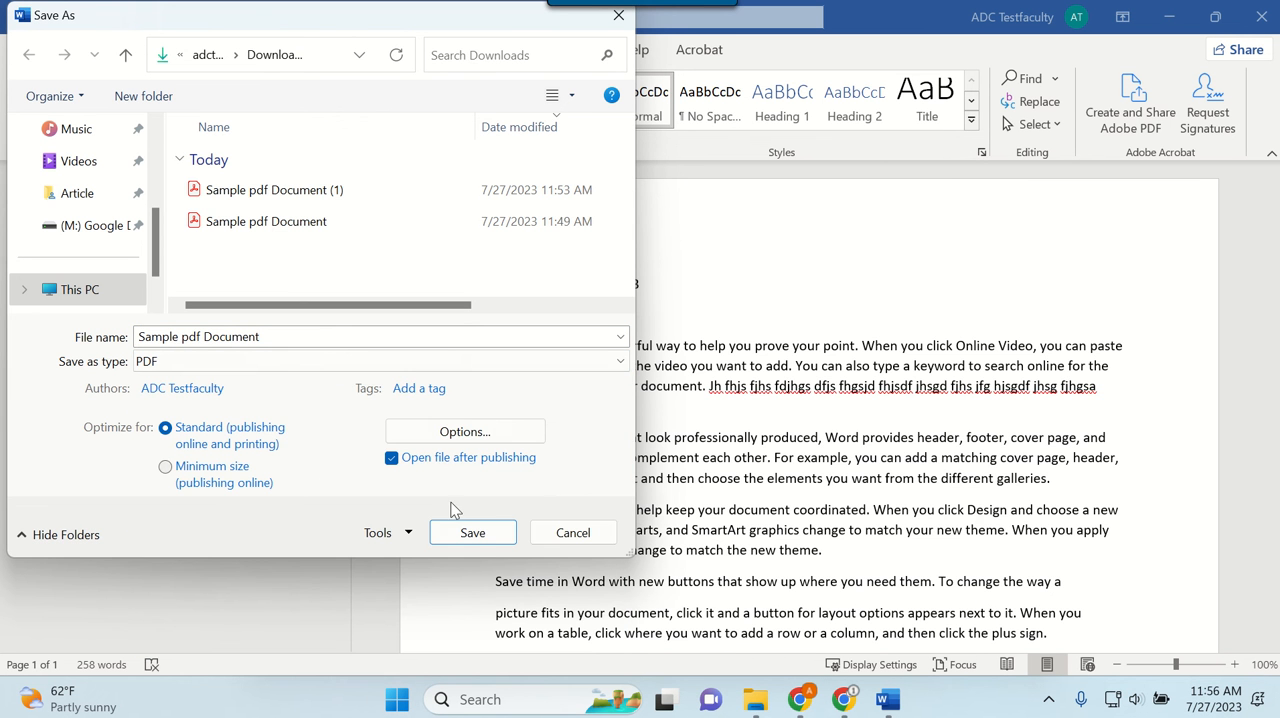
{"action": "left_click", "coordinate": [286, 334]}
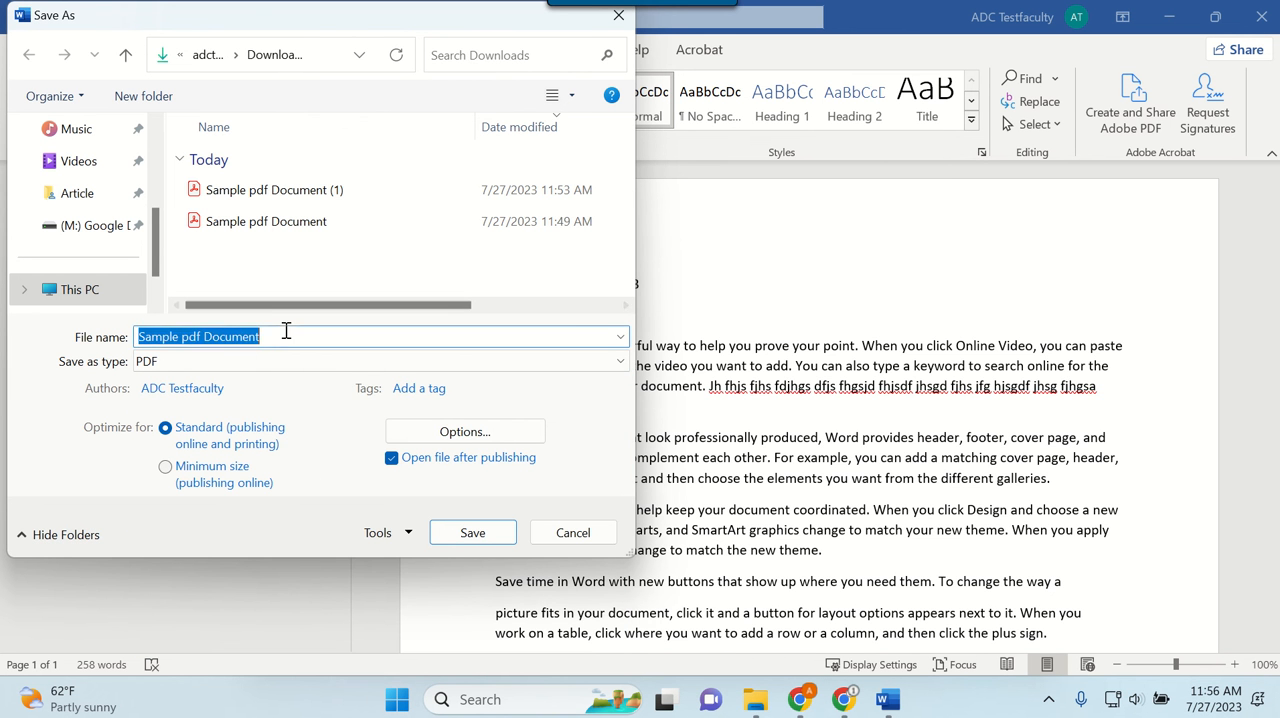
{"action": "left_click", "coordinate": [285, 337]}
{"action": "type", "text": "3"}
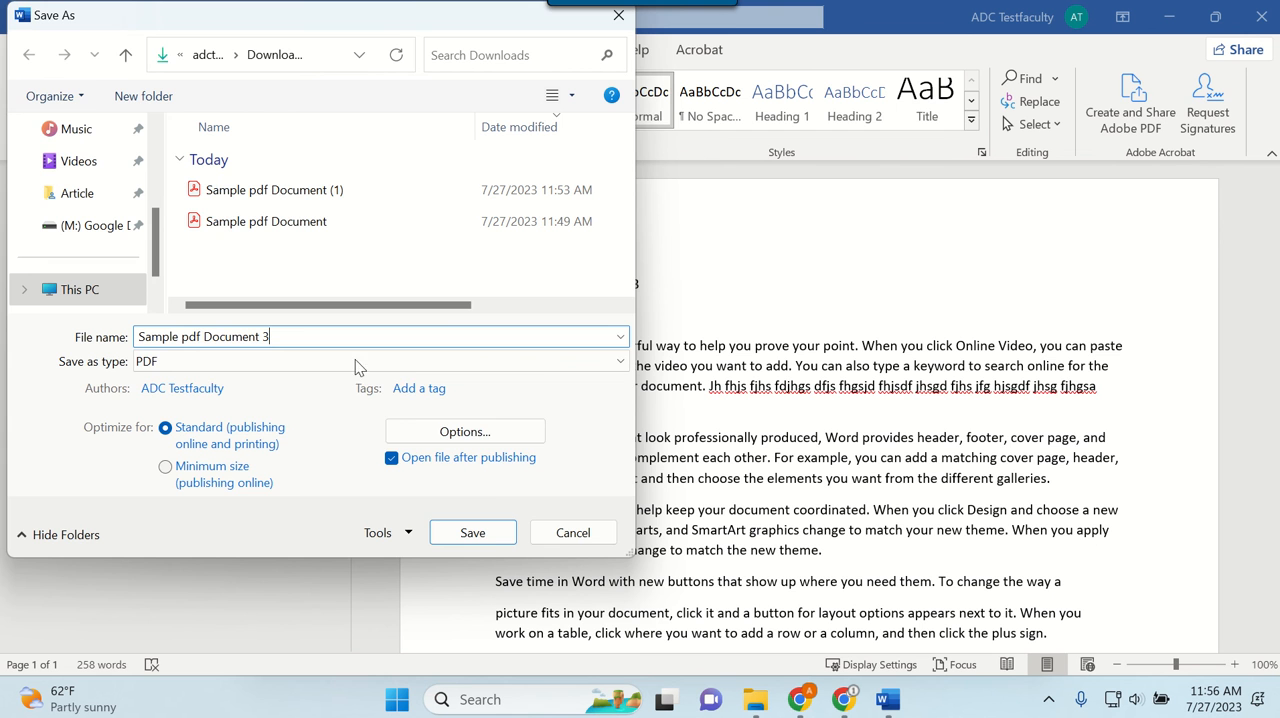
{"action": "left_click", "coordinate": [485, 530]}
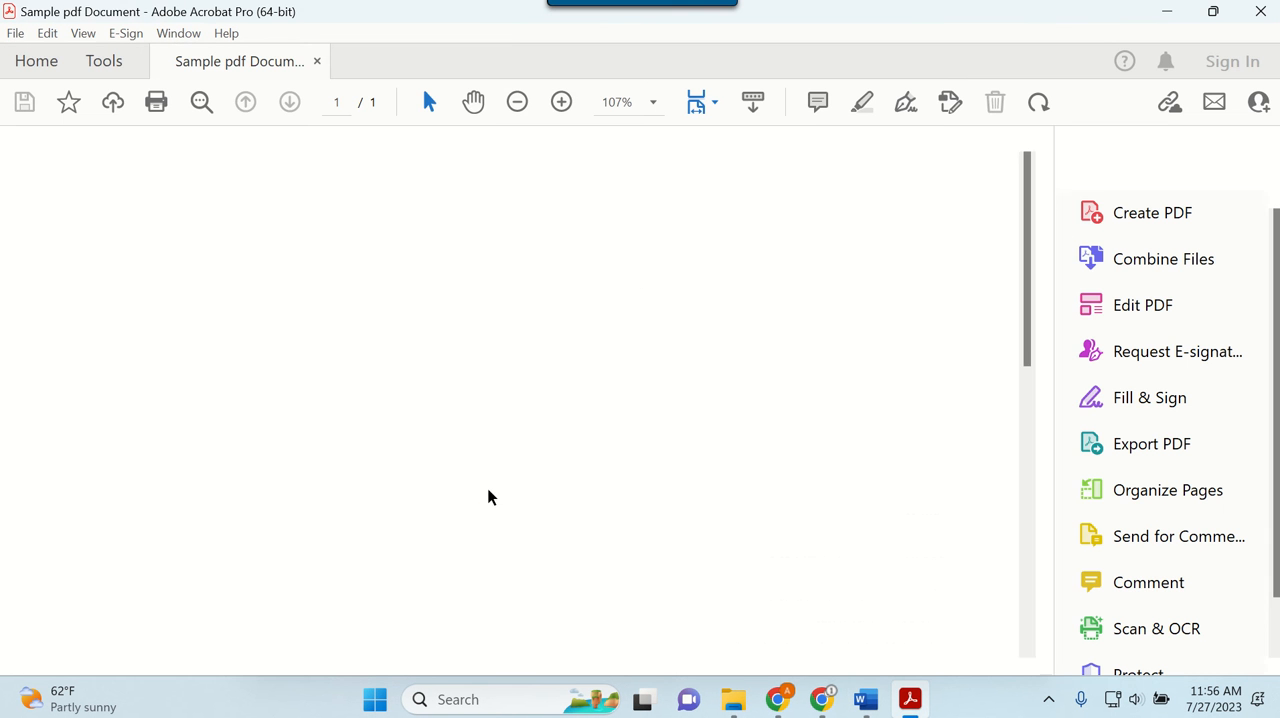
Step: Close the PDF in Acrobat, minimize Word and switch to Sample pdf Document in Google Docs
{"action": "left_click", "coordinate": [1262, 10]}
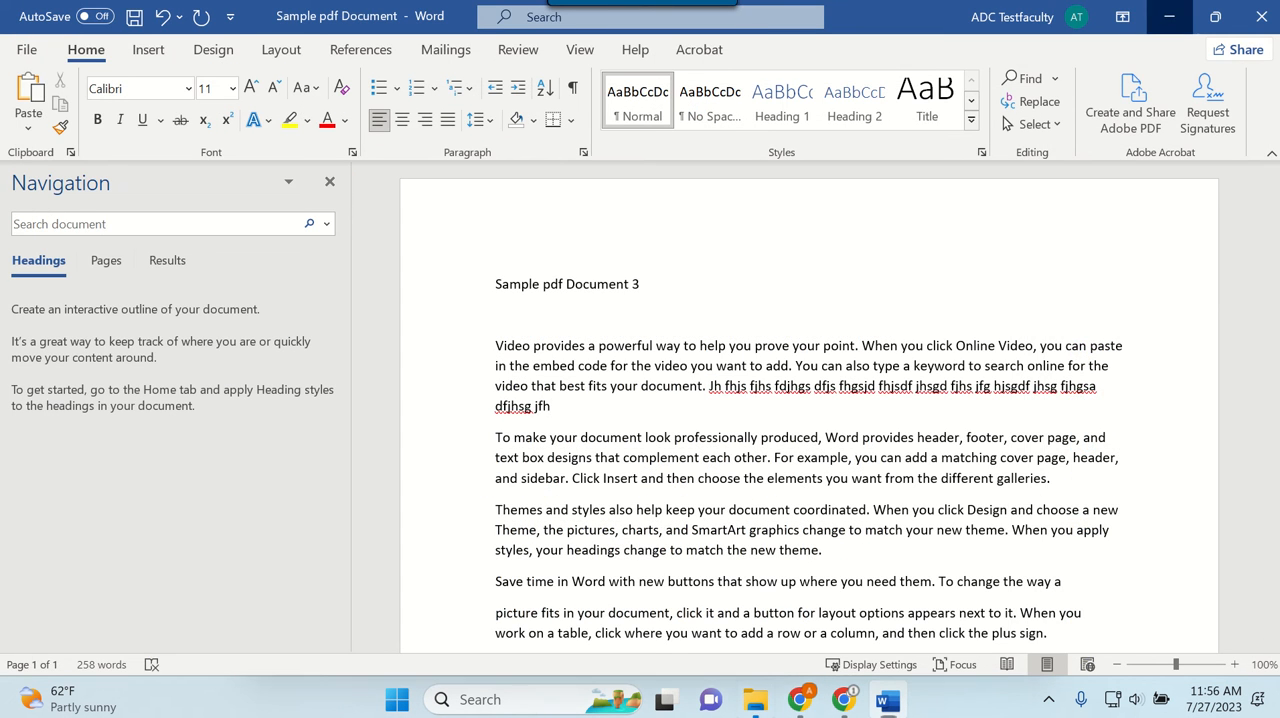
{"action": "left_click", "coordinate": [1169, 16]}
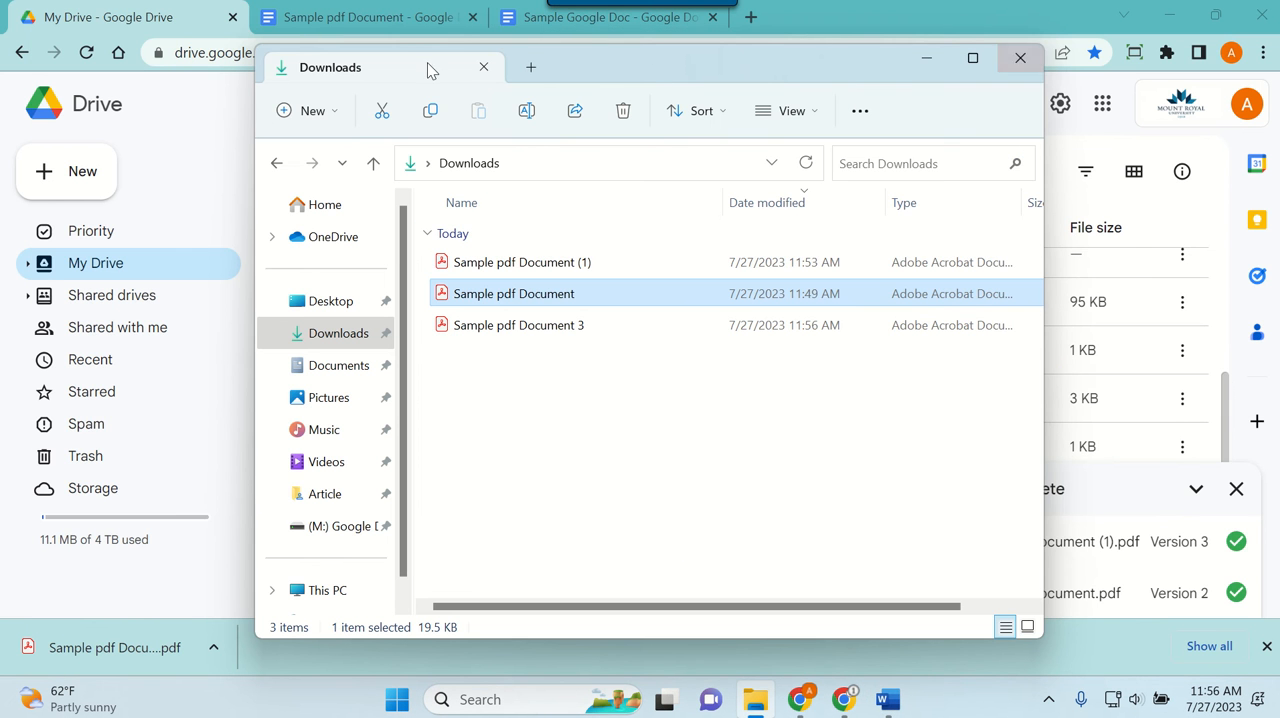
{"action": "left_click", "coordinate": [381, 28]}
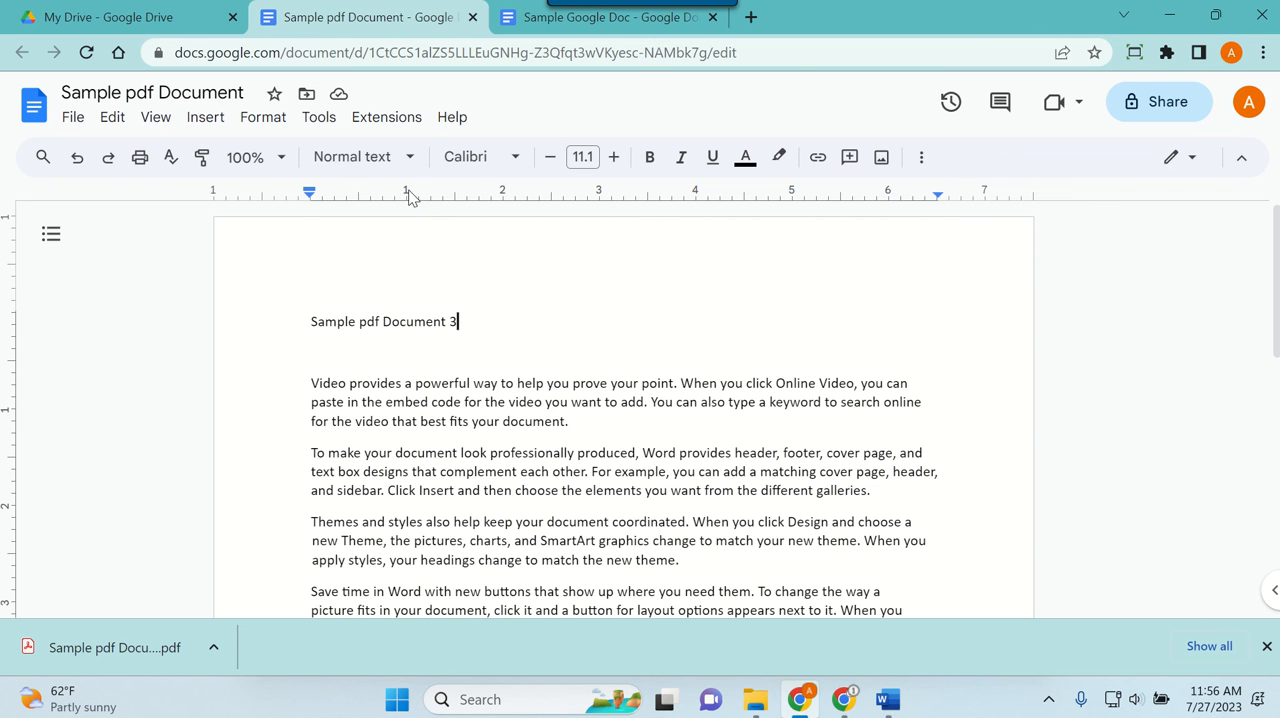
{"action": "left_click", "coordinate": [380, 124]}
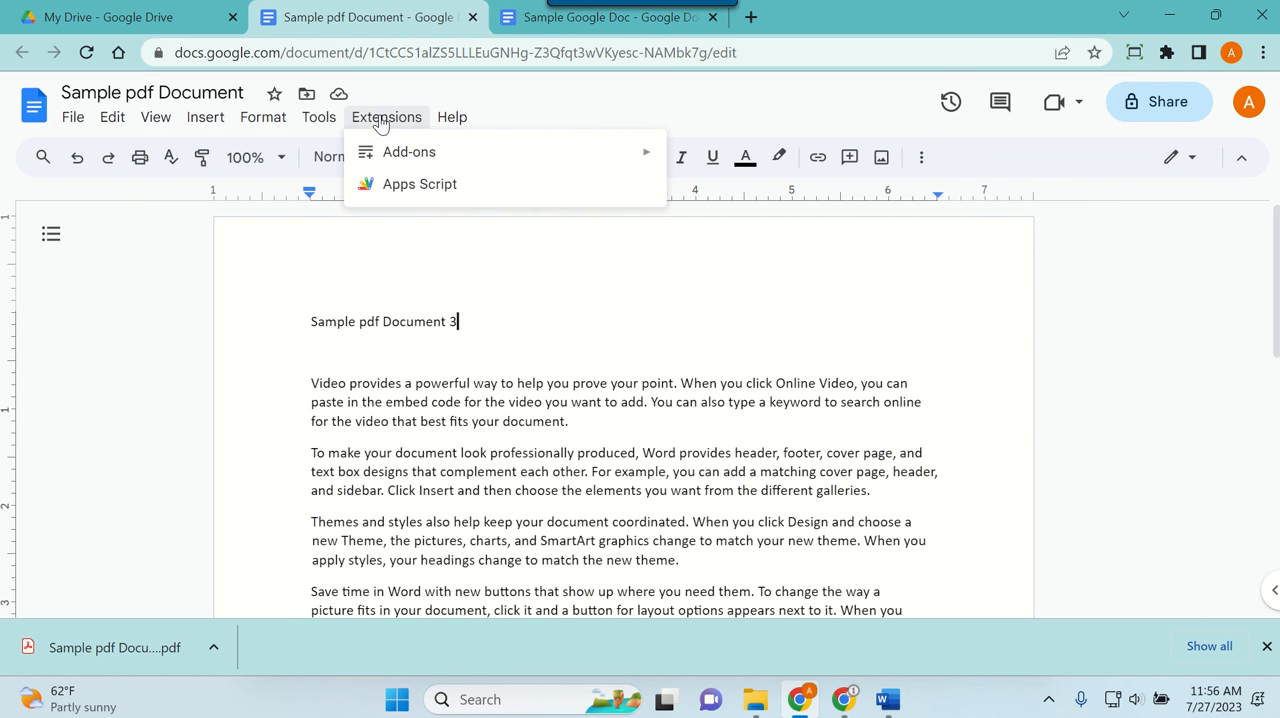
{"action": "left_click", "coordinate": [532, 101]}
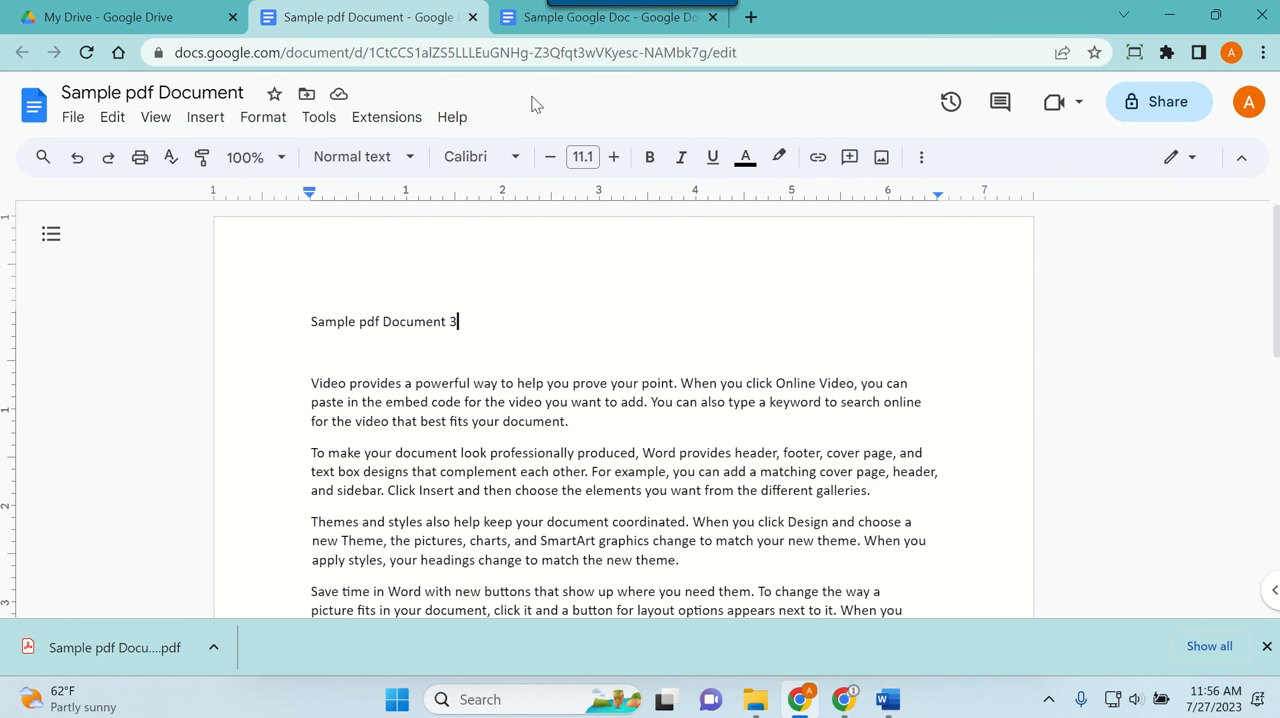
{"action": "left_click", "coordinate": [507, 162]}
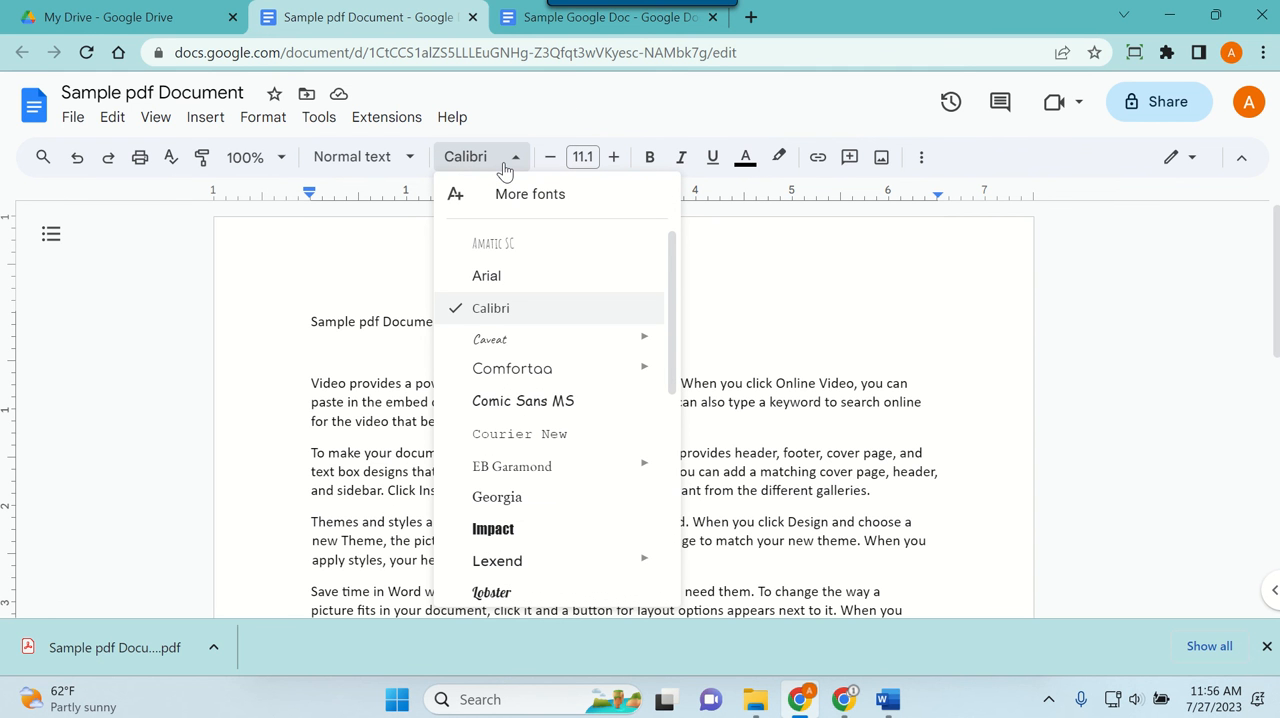
{"action": "left_click", "coordinate": [418, 166]}
{"action": "mouse_move", "coordinate": [428, 385]}
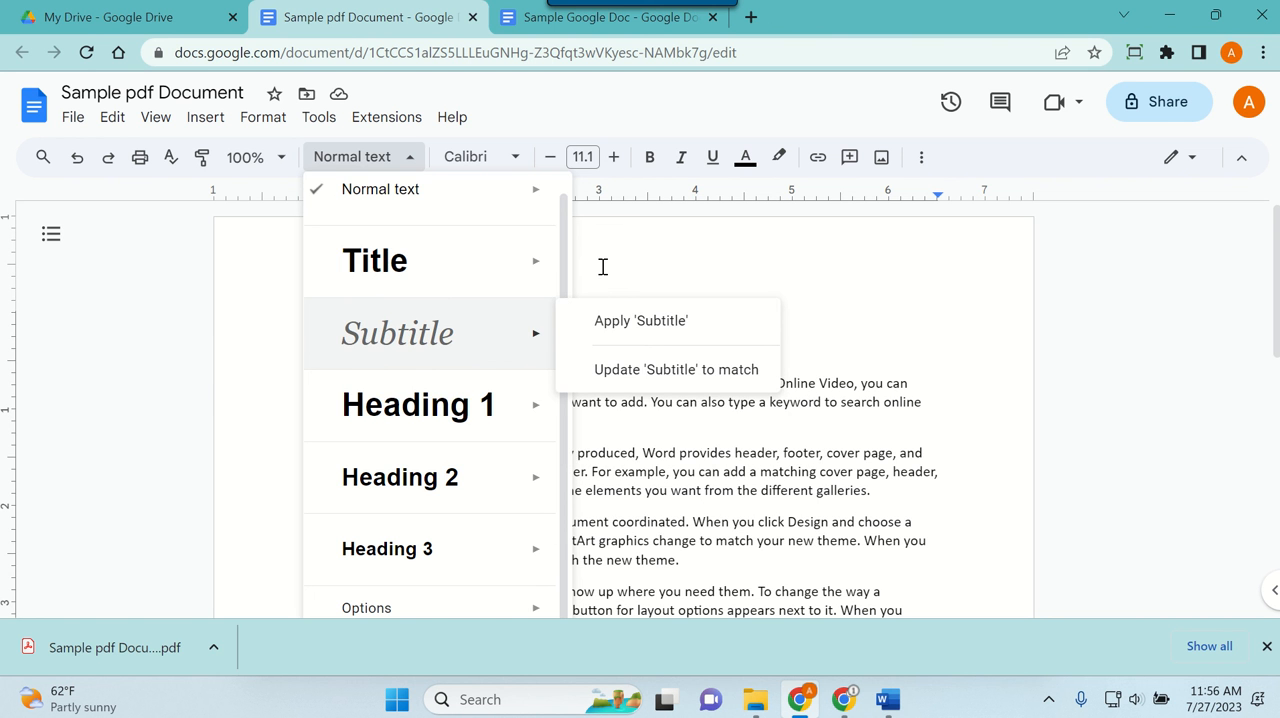
{"action": "left_click", "coordinate": [690, 249]}
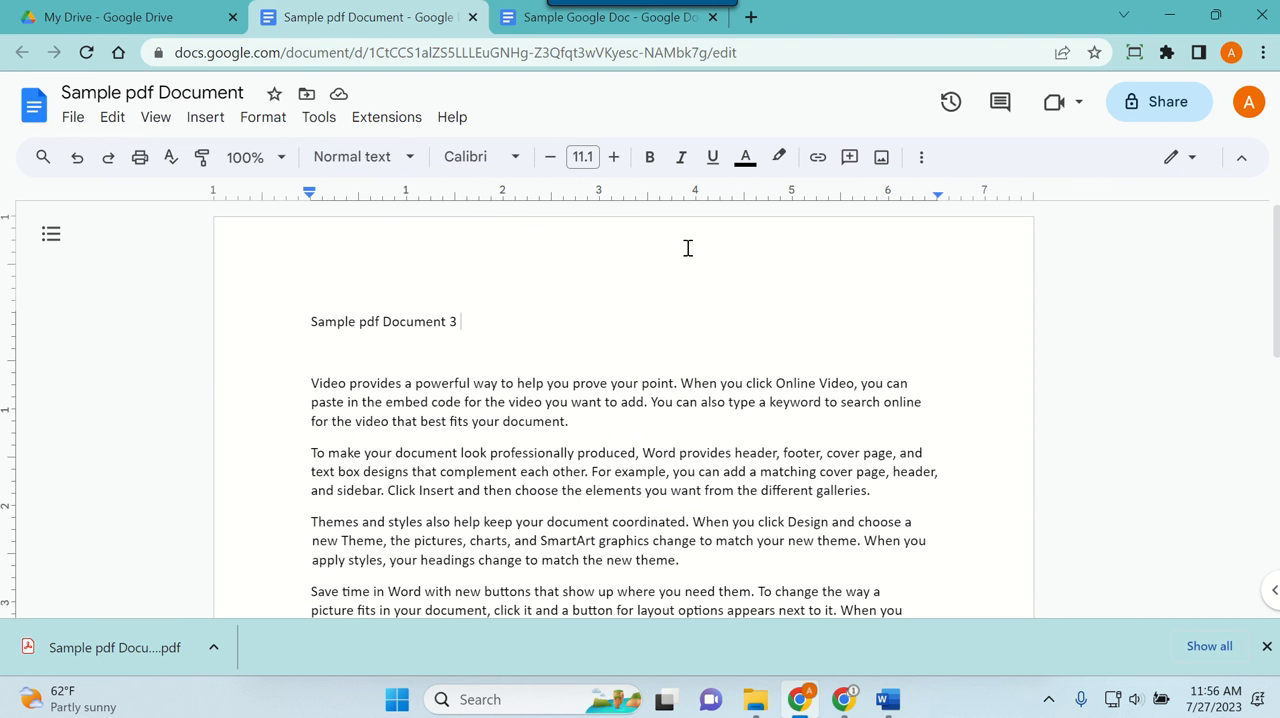
Step: Show the document outline and apply the Title style to the "Sample pdf Document 3" line
{"action": "left_click", "coordinate": [51, 234]}
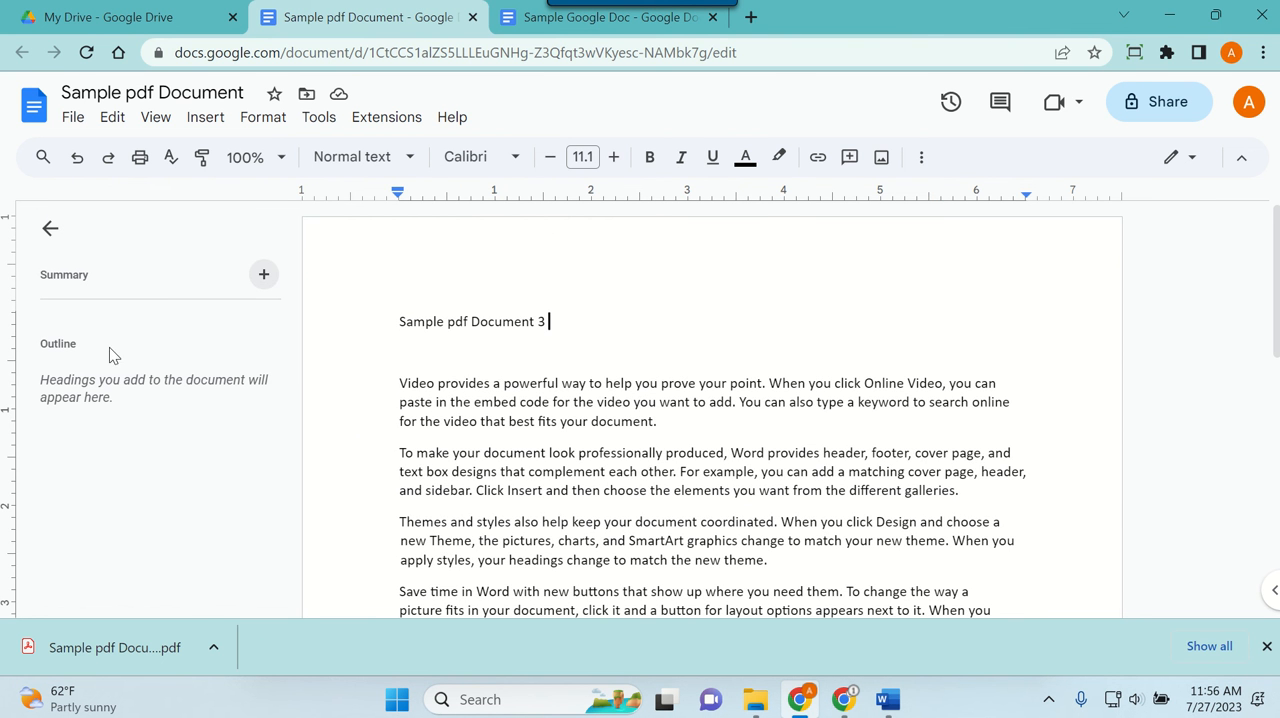
{"action": "left_click_drag", "start_coordinate": [574, 323], "coordinate": [378, 321]}
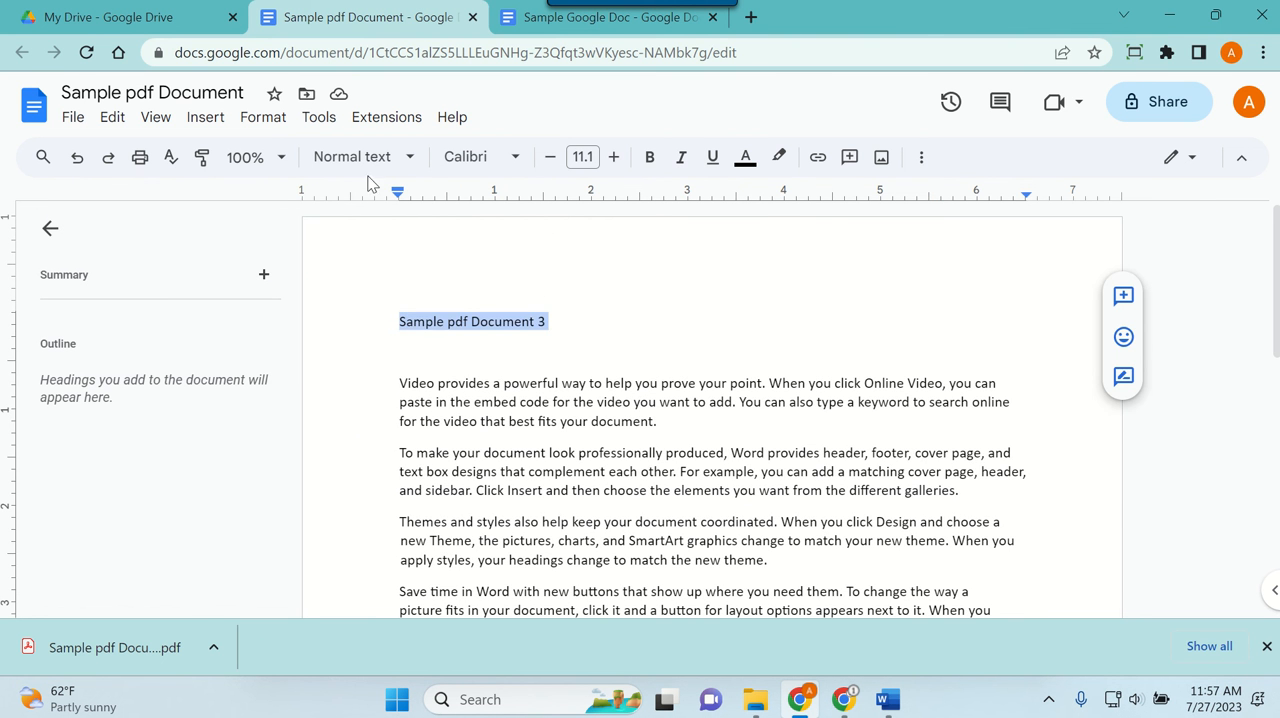
{"action": "left_click", "coordinate": [364, 160]}
{"action": "left_click", "coordinate": [374, 289]}
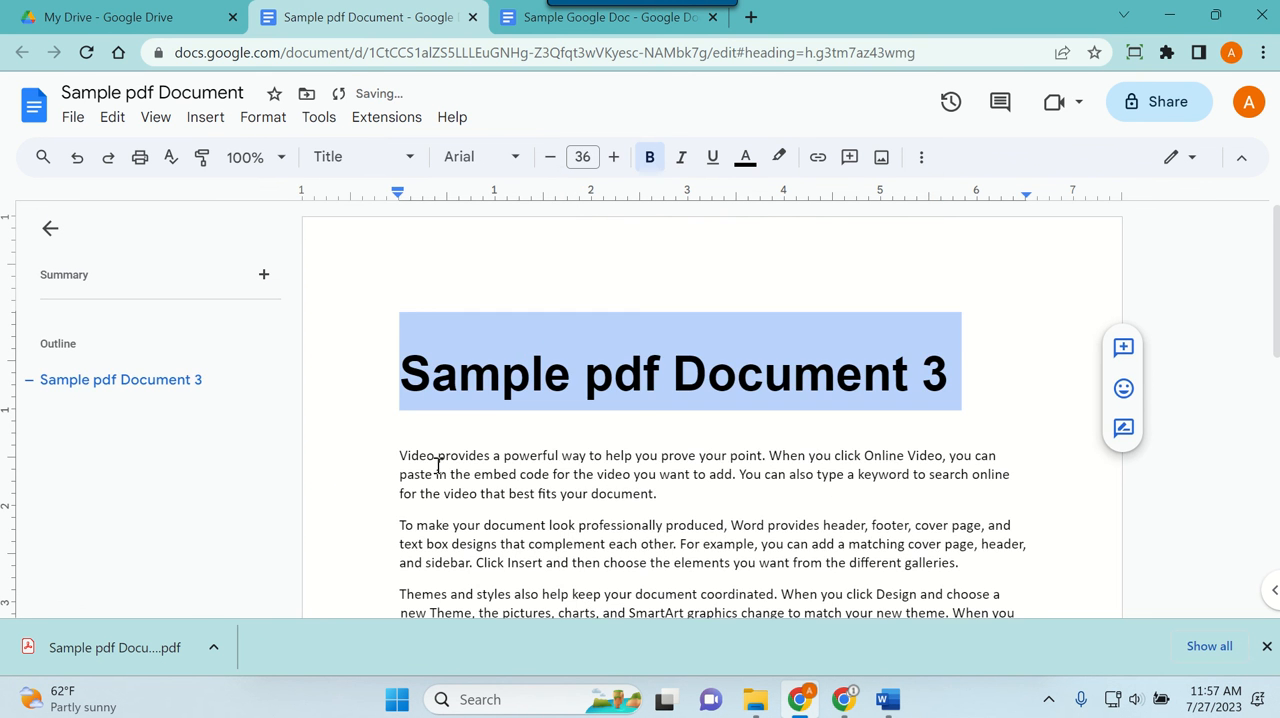
Step: Add a "Chapter 1" line beneath the title, above the first paragraph, and format it as Heading 1
{"action": "left_click", "coordinate": [402, 454]}
{"action": "key", "text": "Return"}
{"action": "key", "text": "Up"}
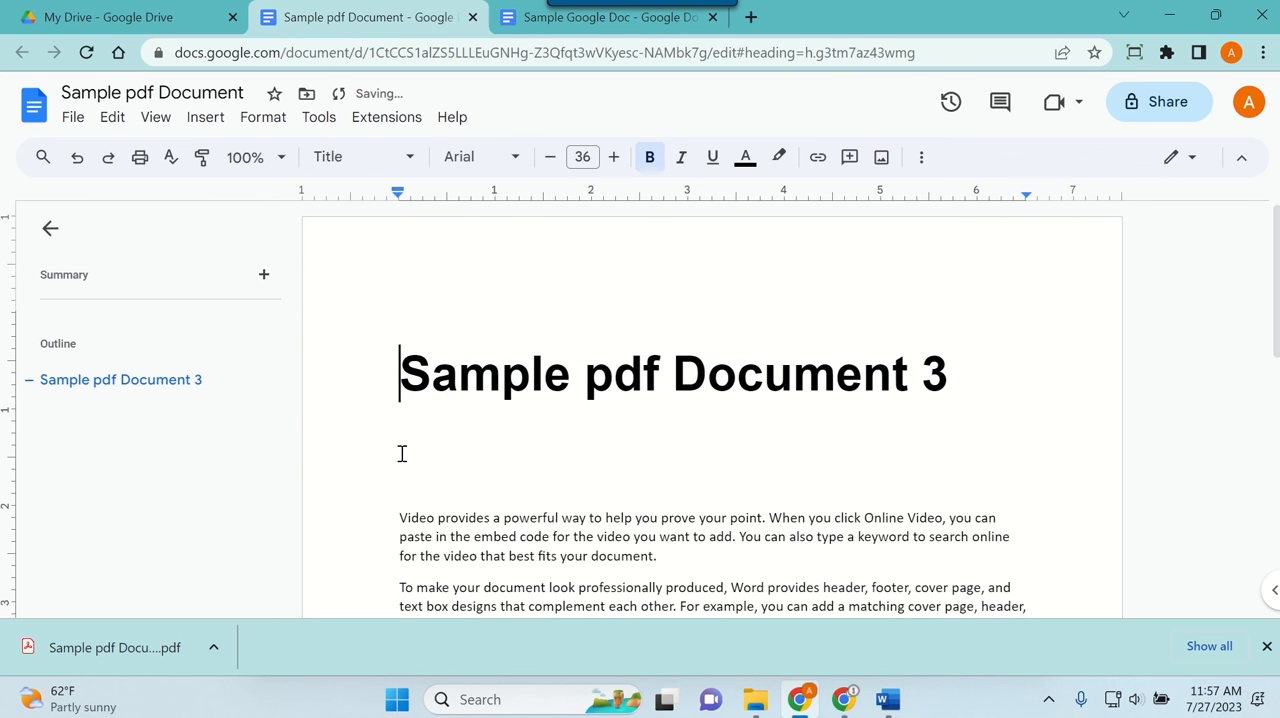
{"action": "type", "text": "c"}
{"action": "key", "text": "BackSpace"}
{"action": "left_click", "coordinate": [402, 454]}
{"action": "type", "text": "chap"}
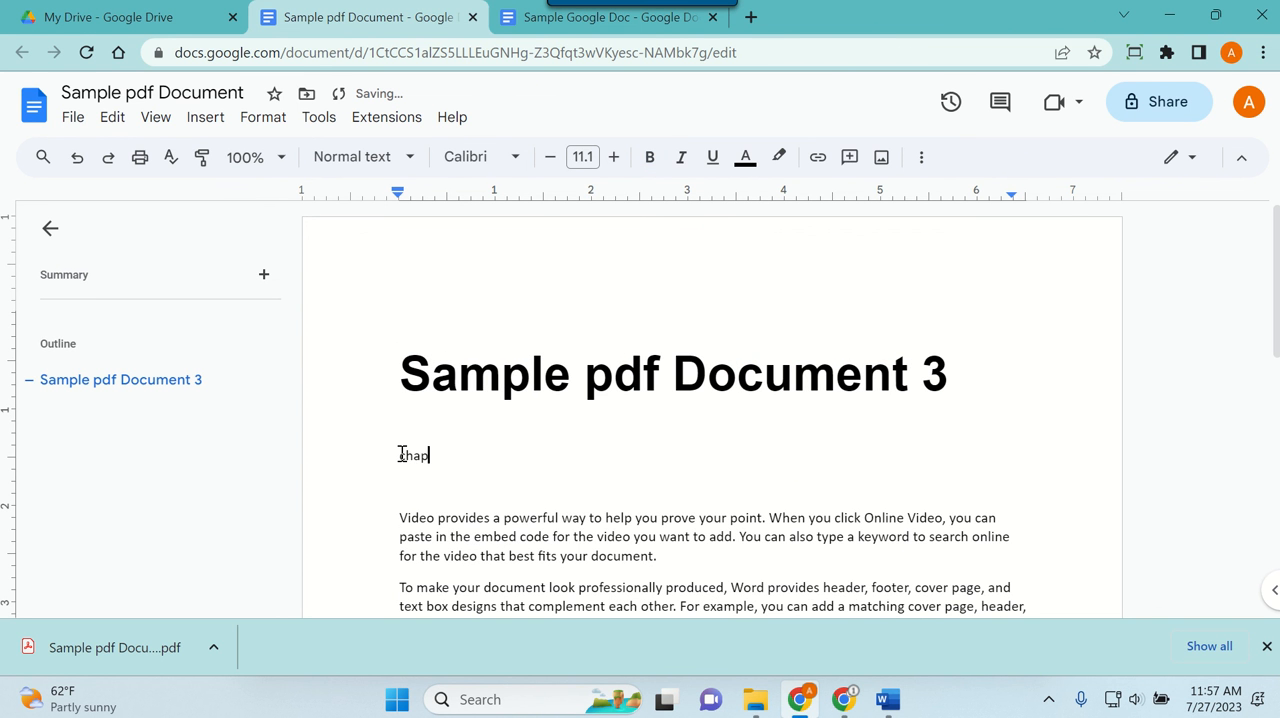
{"action": "type", "text": "ter 1"}
{"action": "left_click_drag", "start_coordinate": [470, 456], "coordinate": [349, 449]}
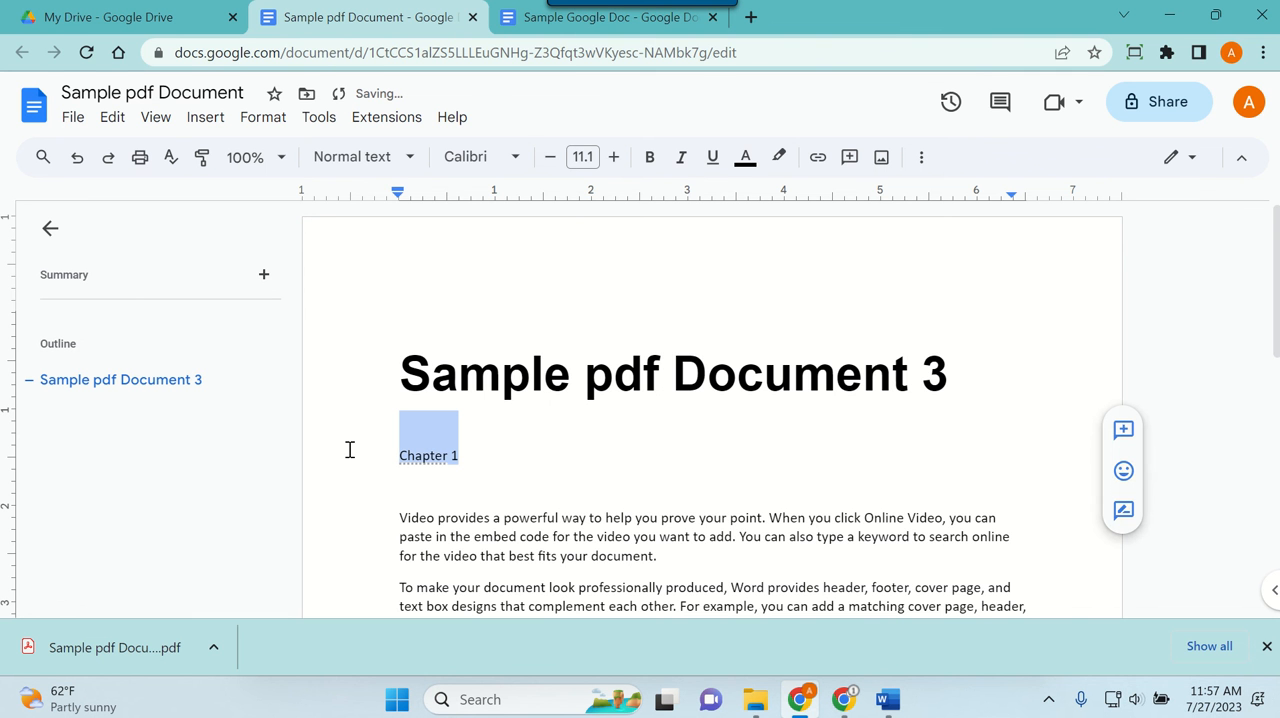
{"action": "left_click", "coordinate": [372, 163]}
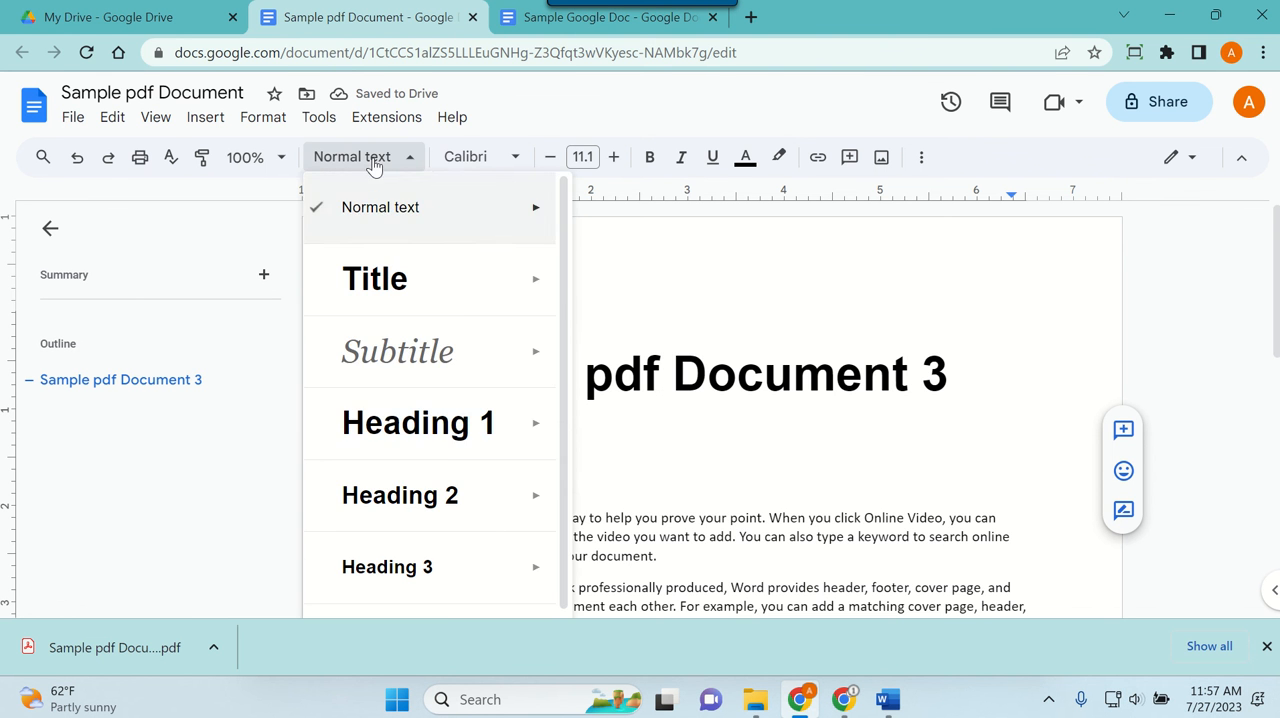
{"action": "left_click", "coordinate": [437, 447]}
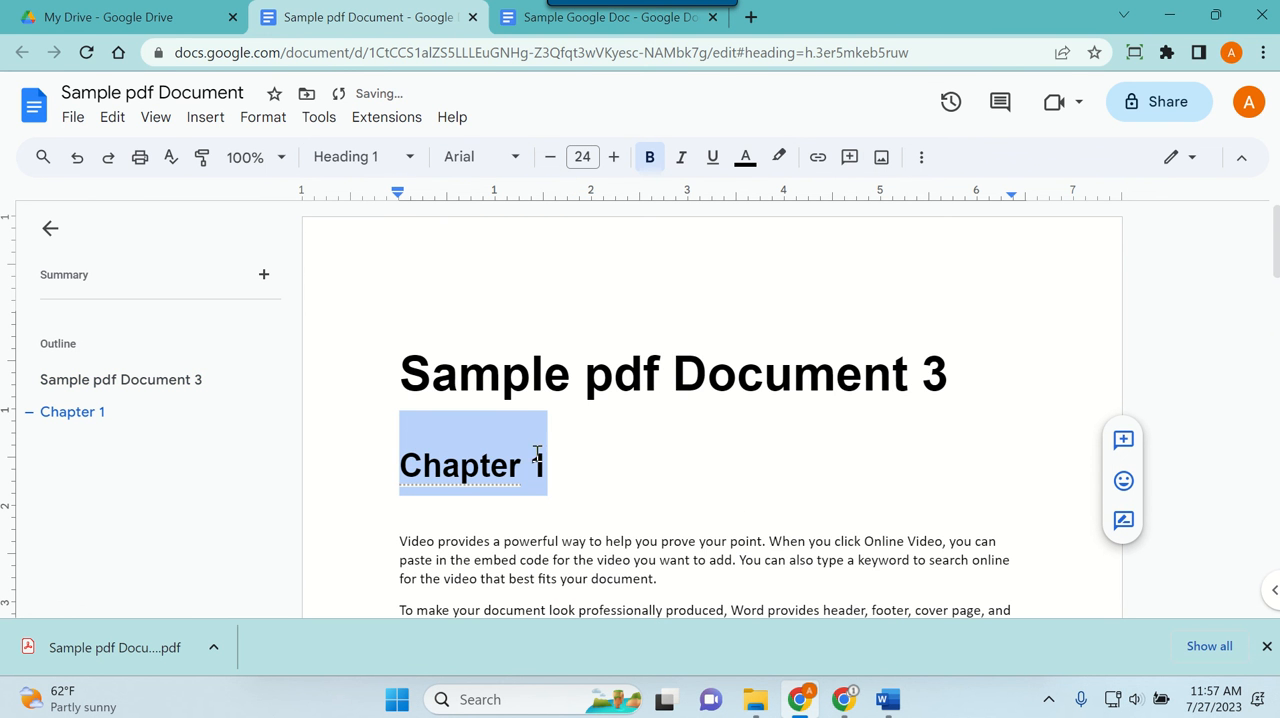
Step: Insert a "Chapter 3" line above the paragraph starting "To make your document look" and format it as Heading 1
{"action": "scroll", "coordinate": [557, 463], "scroll_direction": "down", "scroll_amount": 6}
{"action": "scroll", "coordinate": [547, 440], "scroll_direction": "up", "scroll_amount": 3}
{"action": "scroll", "coordinate": [547, 440], "scroll_direction": "up", "scroll_amount": 1}
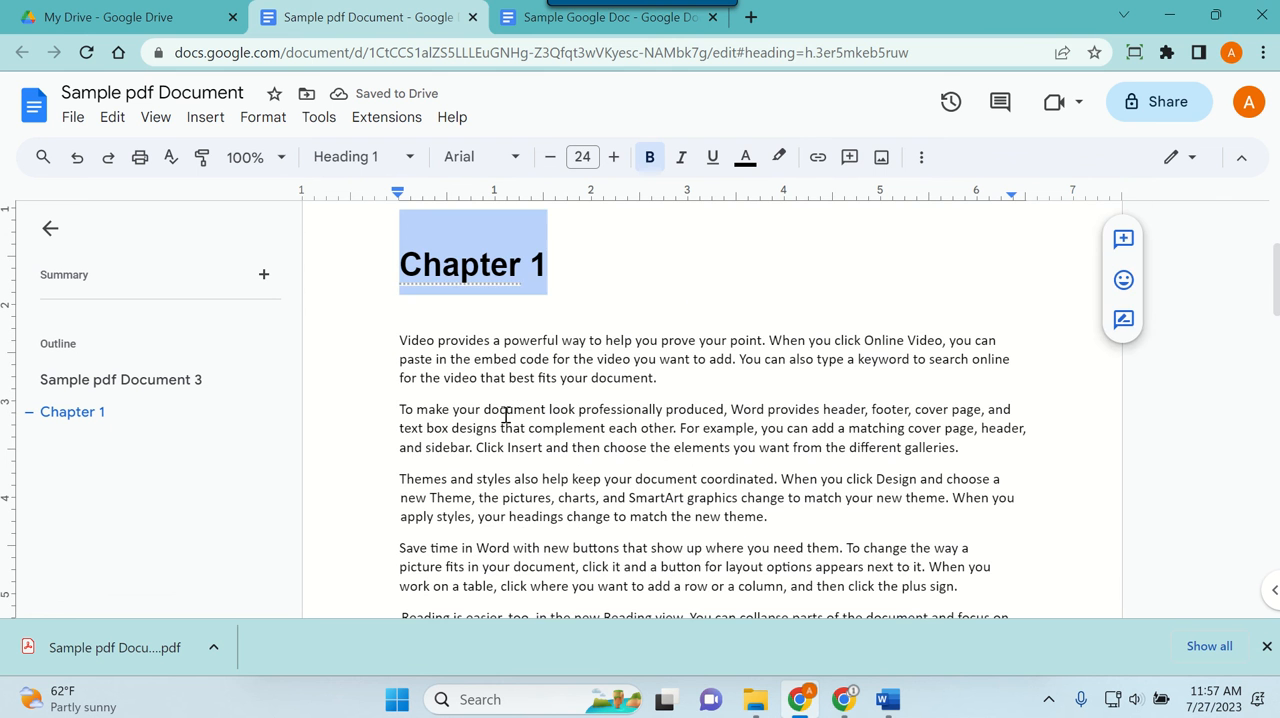
{"action": "left_click", "coordinate": [401, 414]}
{"action": "key", "text": "Return"}
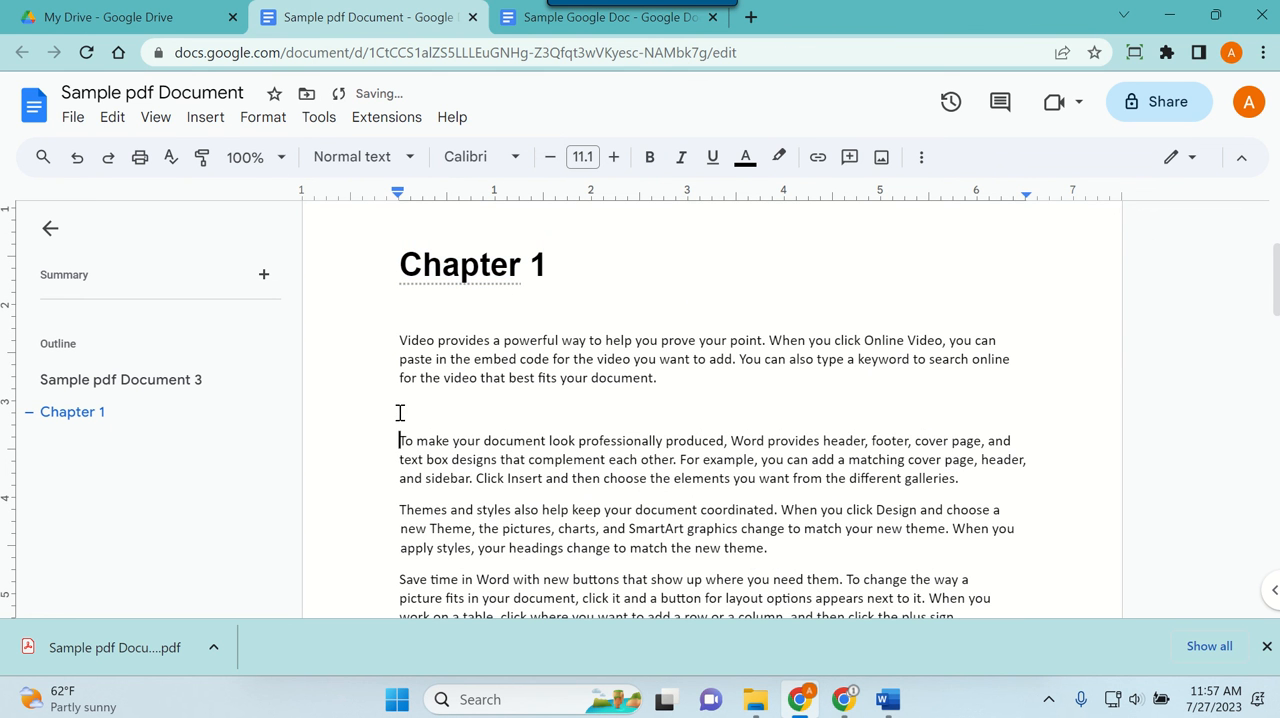
{"action": "left_click", "coordinate": [401, 411]}
{"action": "type", "text": "Chapter 3"}
{"action": "left_click_drag", "start_coordinate": [459, 410], "coordinate": [358, 408]}
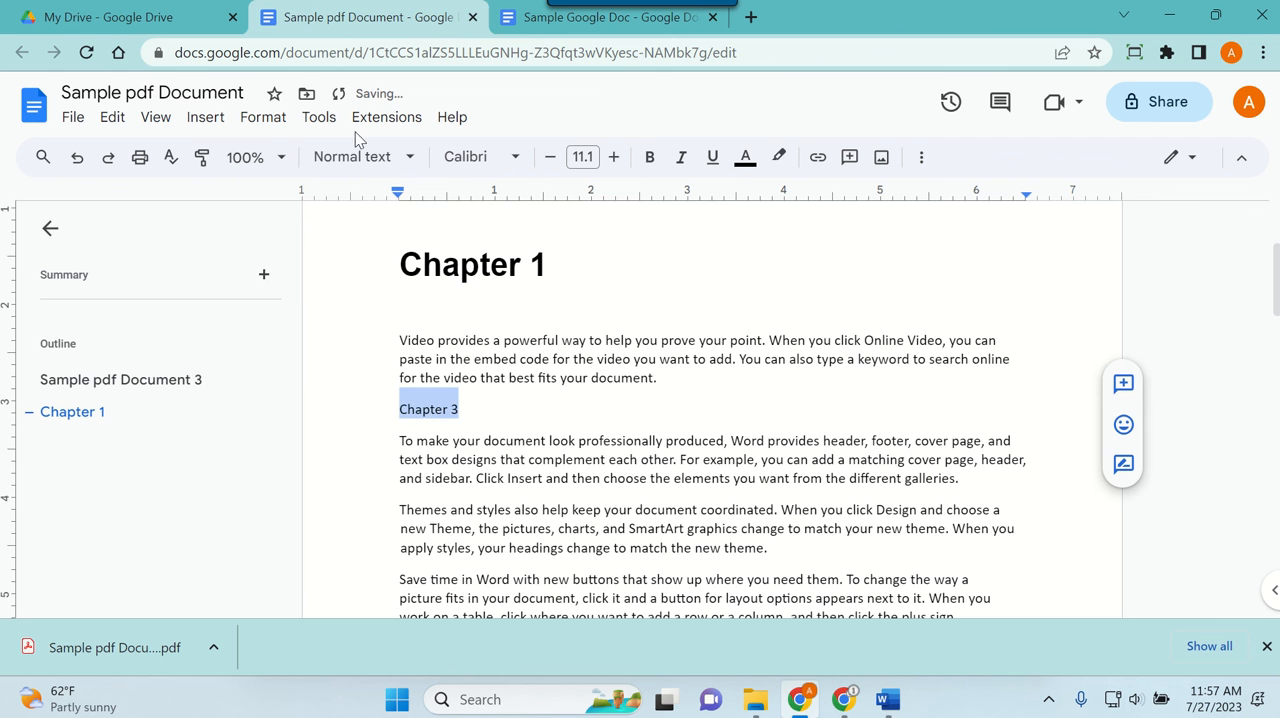
{"action": "left_click", "coordinate": [362, 157]}
{"action": "left_click", "coordinate": [428, 457]}
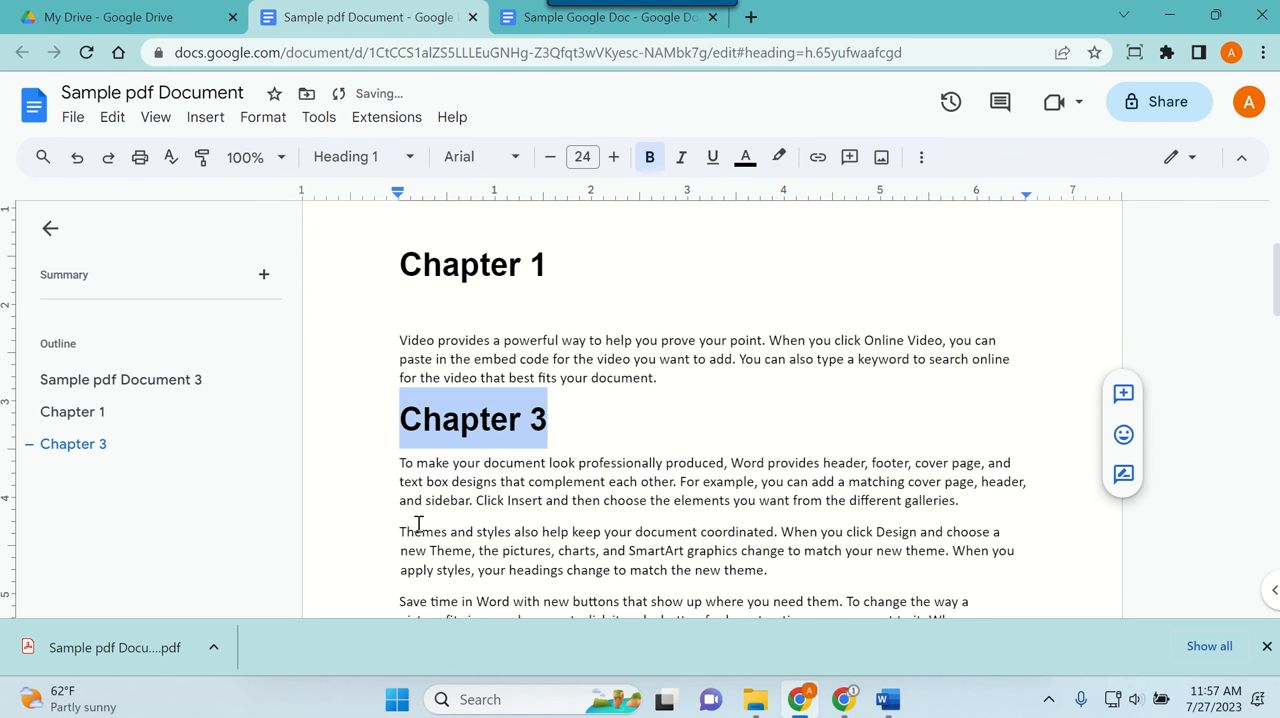
Step: Insert a "Chapter 2" line above the paragraph starting "Themes and styles also help" and format it as Heading 1
{"action": "left_click", "coordinate": [399, 538]}
{"action": "key", "text": "Return"}
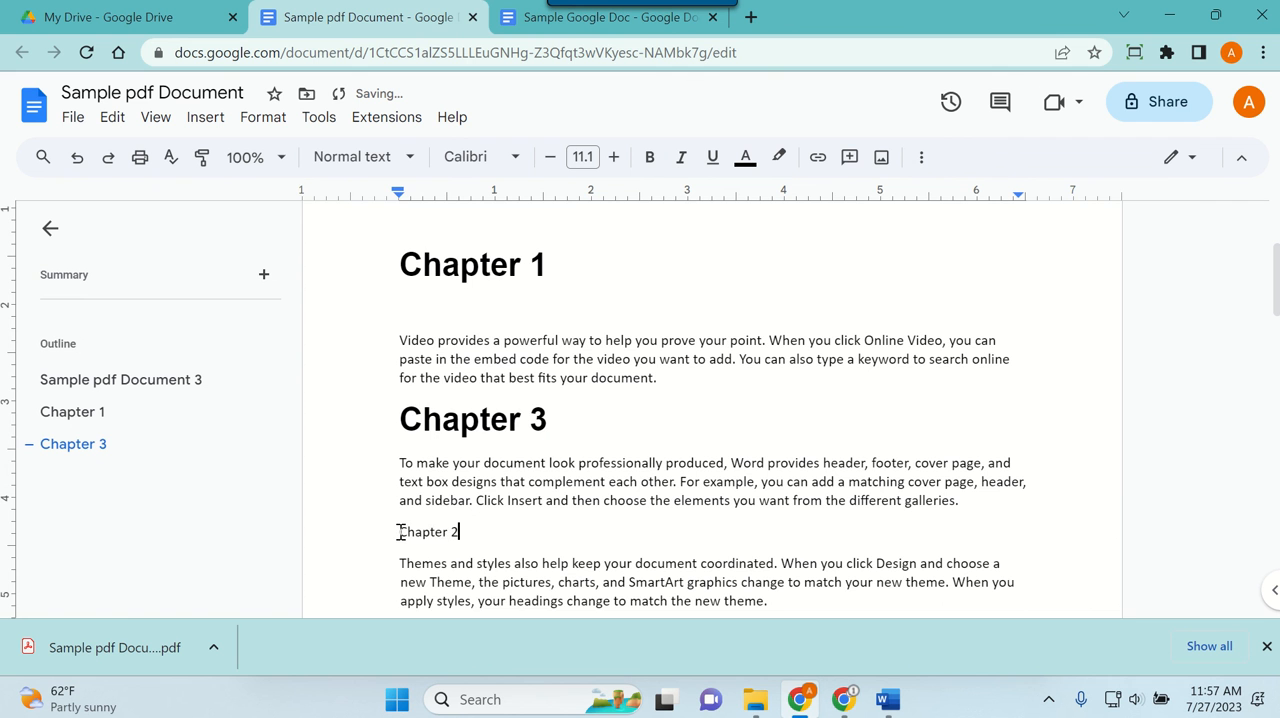
{"action": "left_click_drag", "start_coordinate": [506, 541], "coordinate": [332, 527]}
{"action": "left_click", "coordinate": [311, 165]}
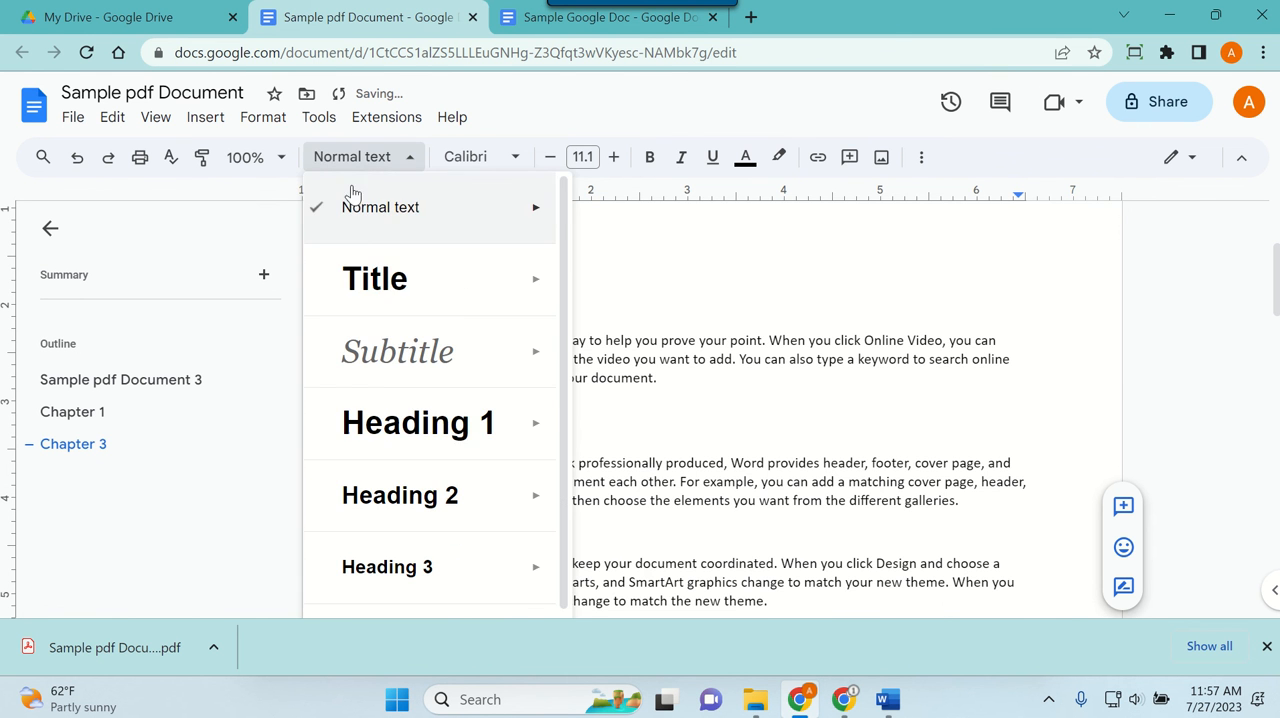
{"action": "left_click", "coordinate": [331, 426]}
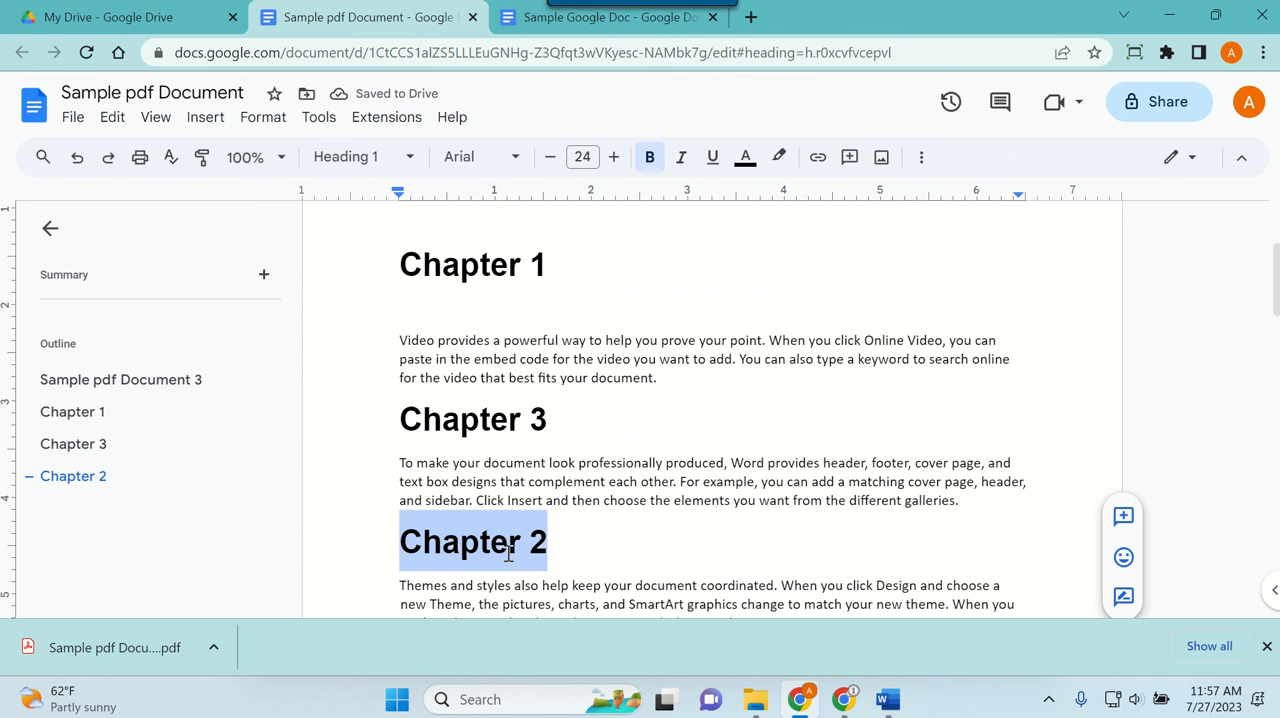
Step: Download Sample pdf Document as a Word (.docx) file and open the downloaded copy in Word
{"action": "scroll", "coordinate": [509, 553], "scroll_direction": "down", "scroll_amount": 2}
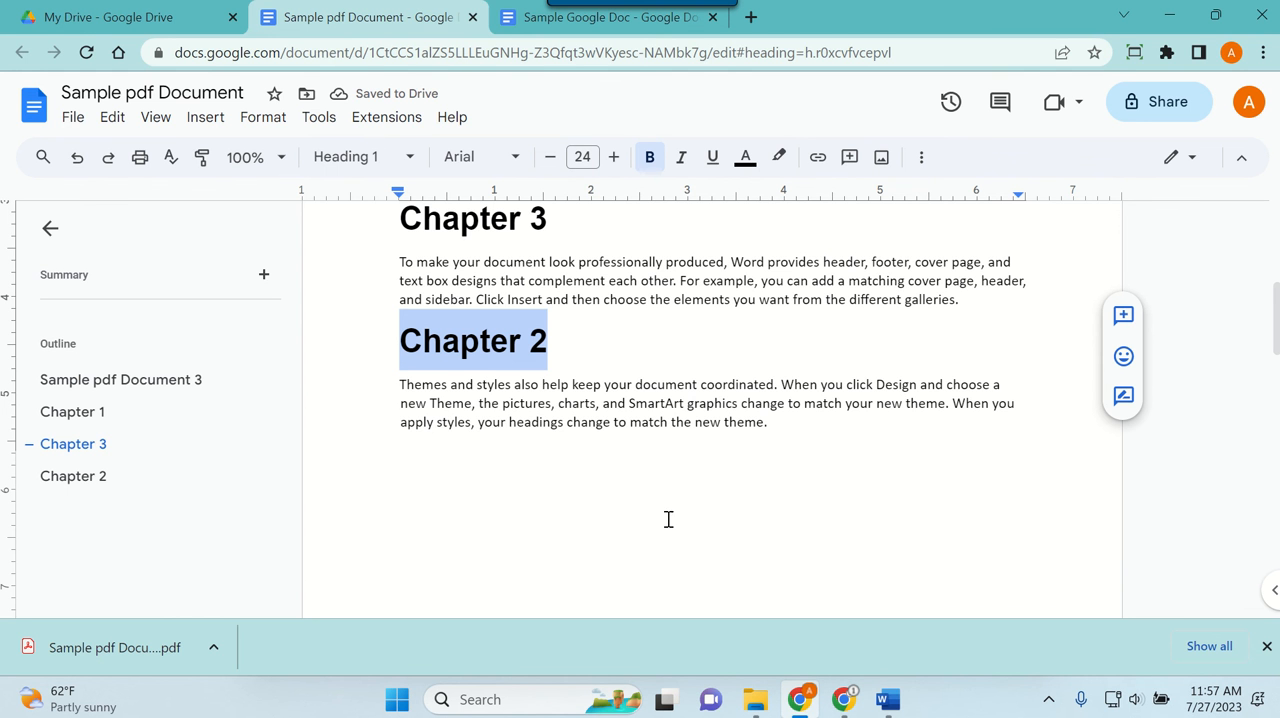
{"action": "left_click", "coordinate": [76, 120]}
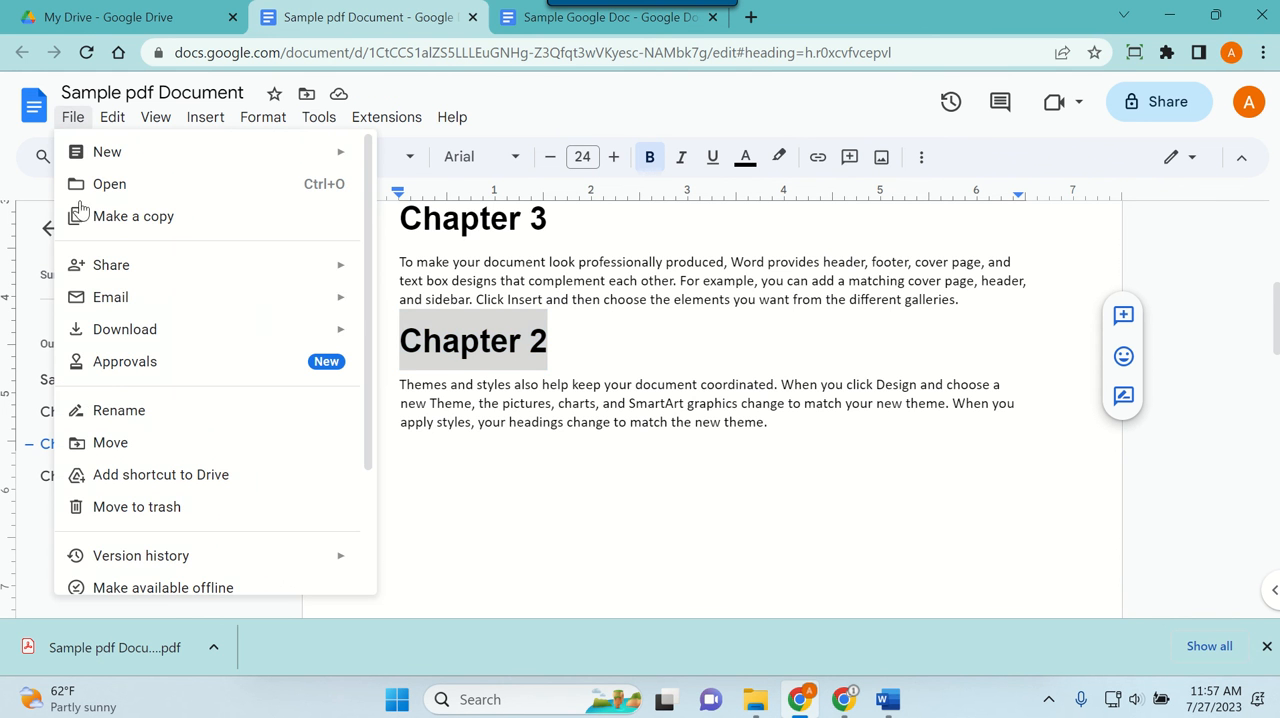
{"action": "mouse_move", "coordinate": [119, 337]}
{"action": "left_click", "coordinate": [390, 336]}
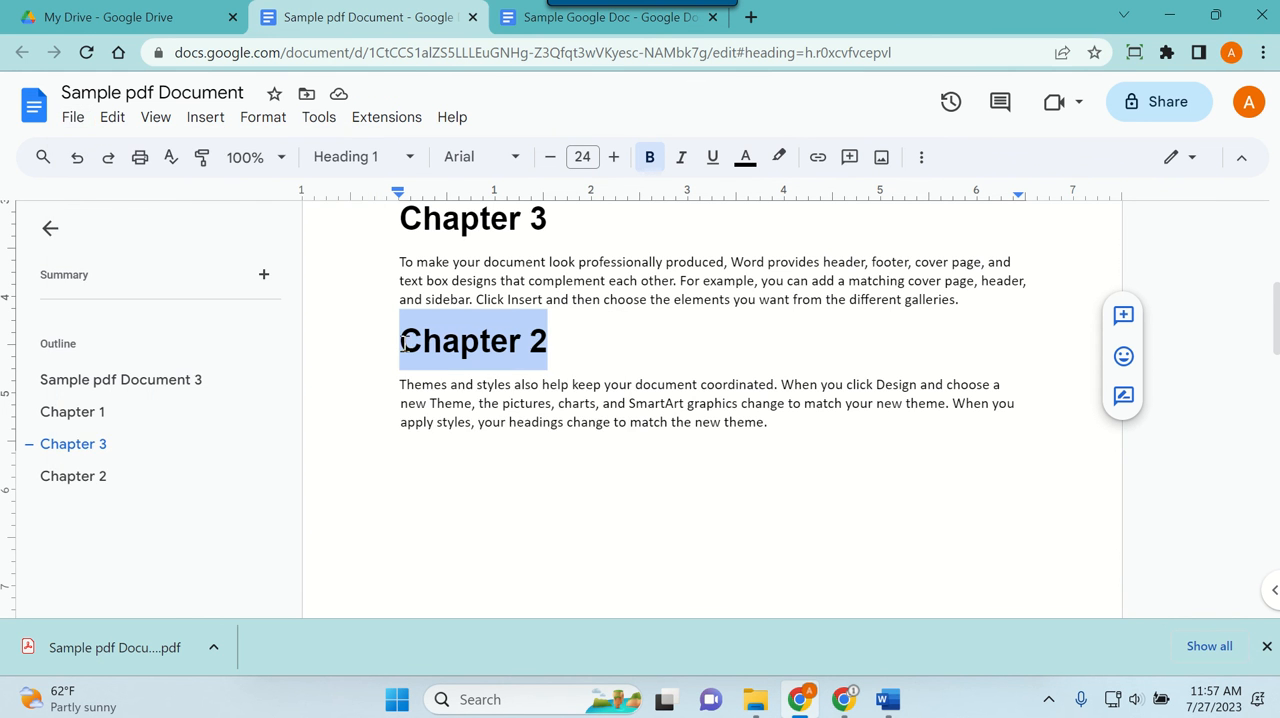
{"action": "left_click", "coordinate": [105, 650]}
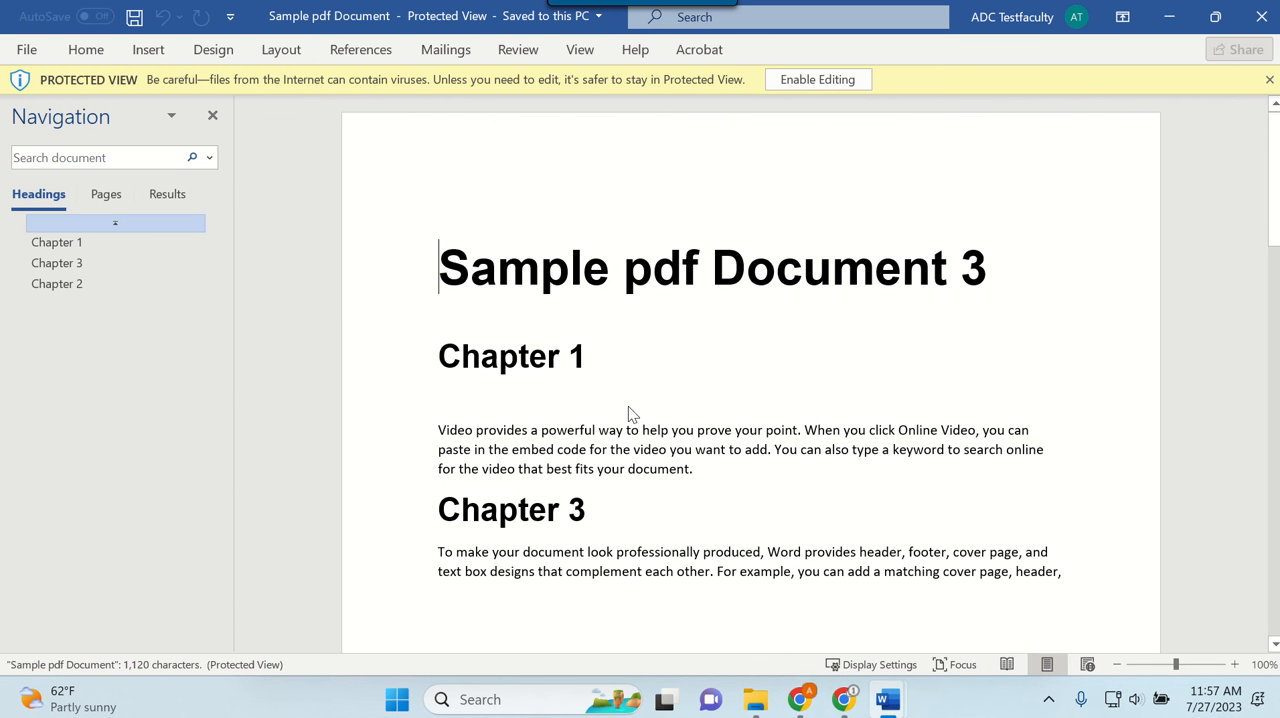
Step: Enable editing and move the Chapter 2 section ahead of Chapter 3 using the heading outline
{"action": "left_click_drag", "start_coordinate": [57, 289], "coordinate": [69, 257]}
{"action": "left_click", "coordinate": [60, 287]}
{"action": "left_click", "coordinate": [796, 82]}
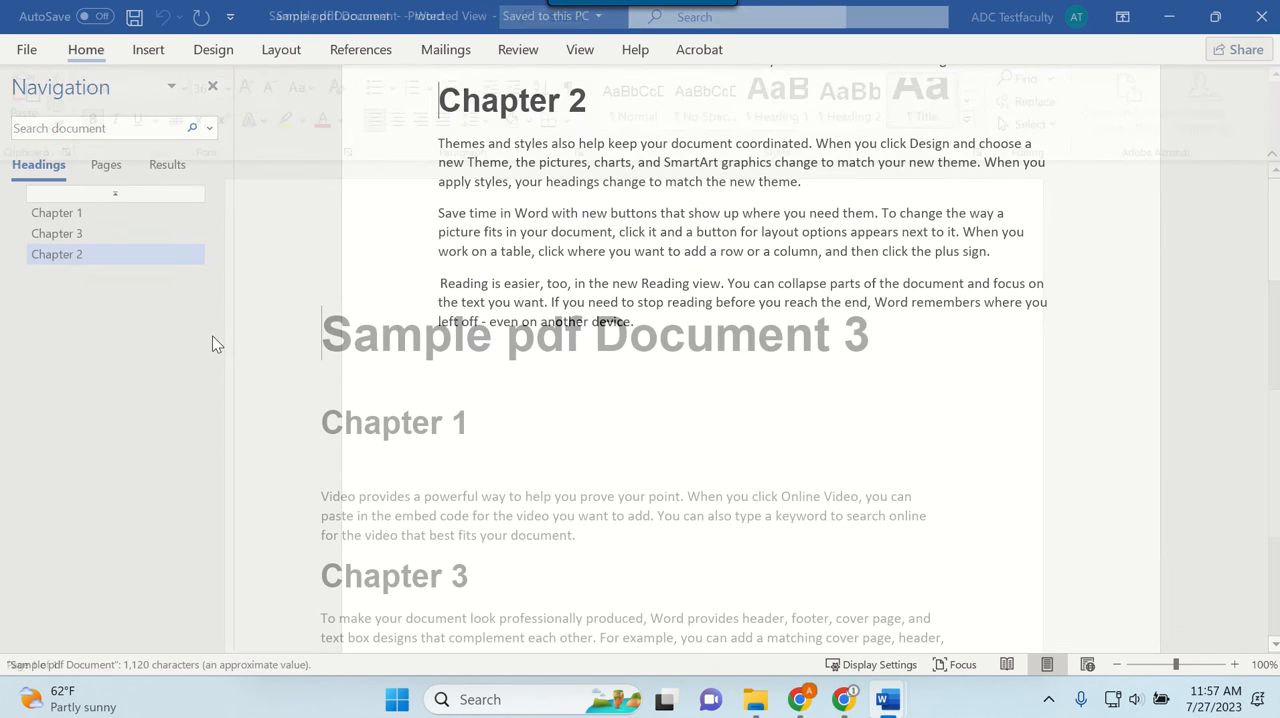
{"action": "left_click_drag", "start_coordinate": [68, 349], "coordinate": [79, 324]}
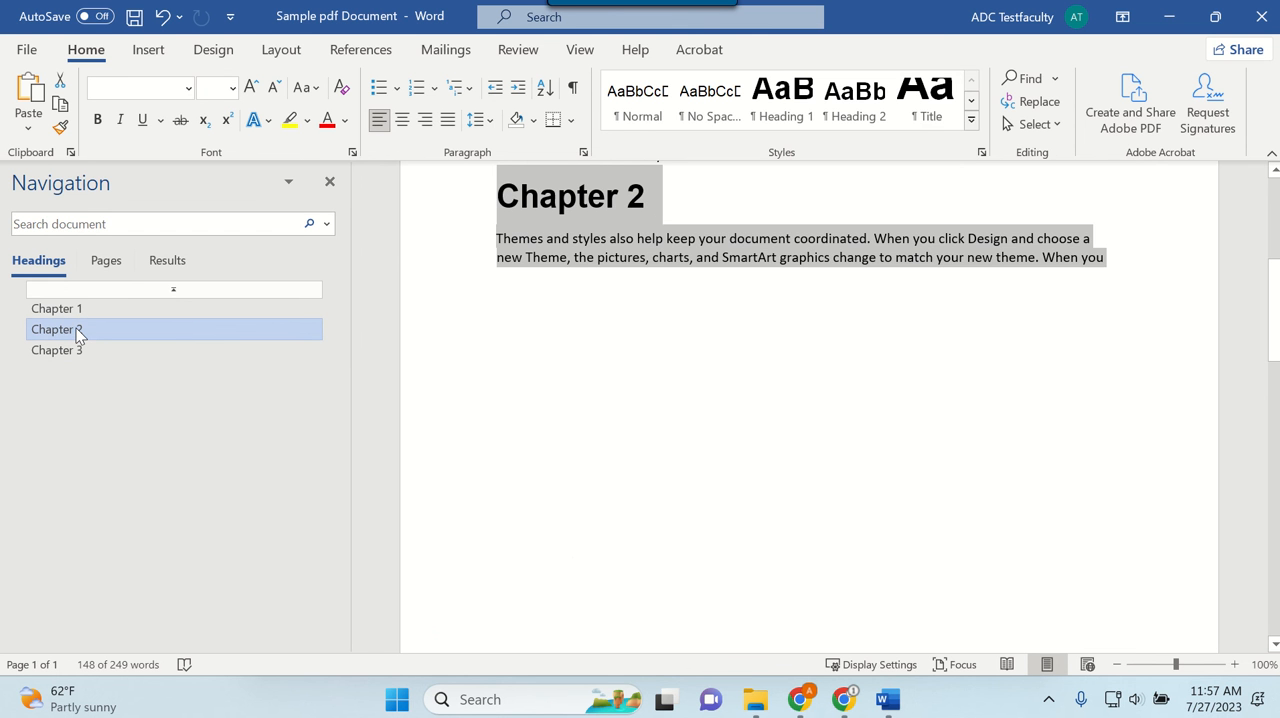
Step: Compare Word's insertion and reference features with the elements that can be inserted into Sample pdf Document in Google Docs
{"action": "scroll", "coordinate": [686, 360], "scroll_direction": "up", "scroll_amount": 5}
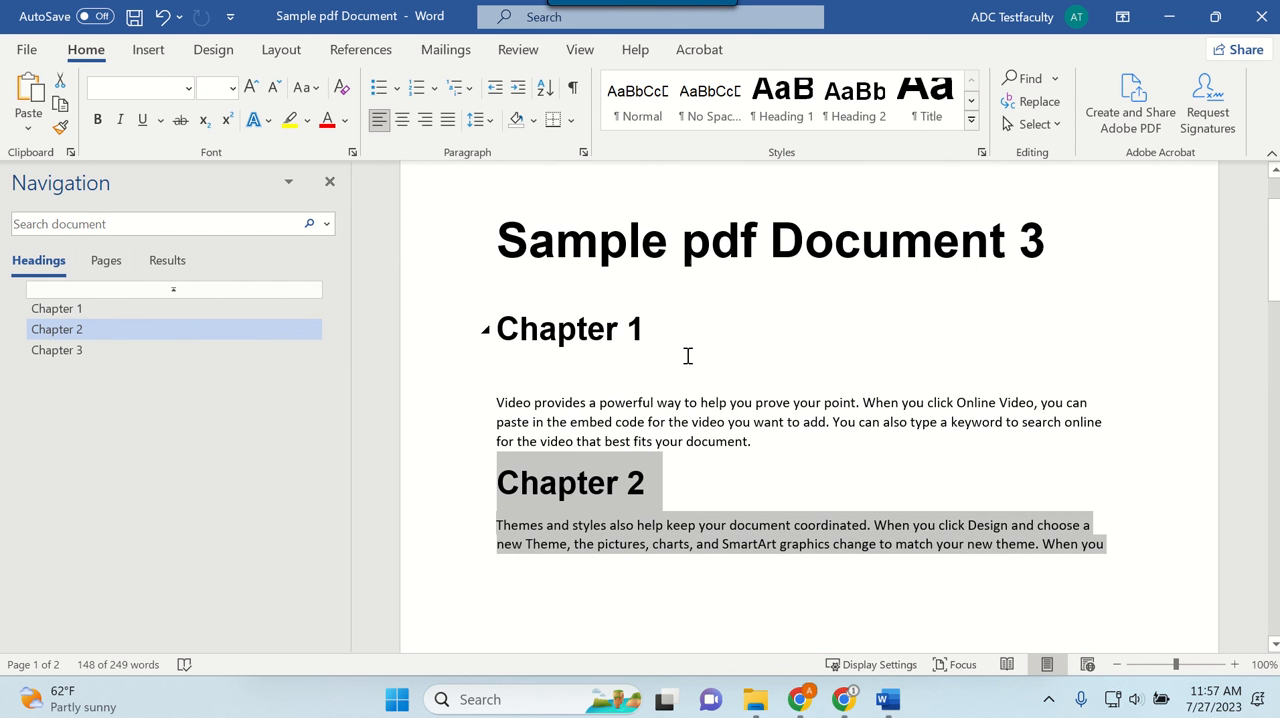
{"action": "left_click", "coordinate": [163, 57]}
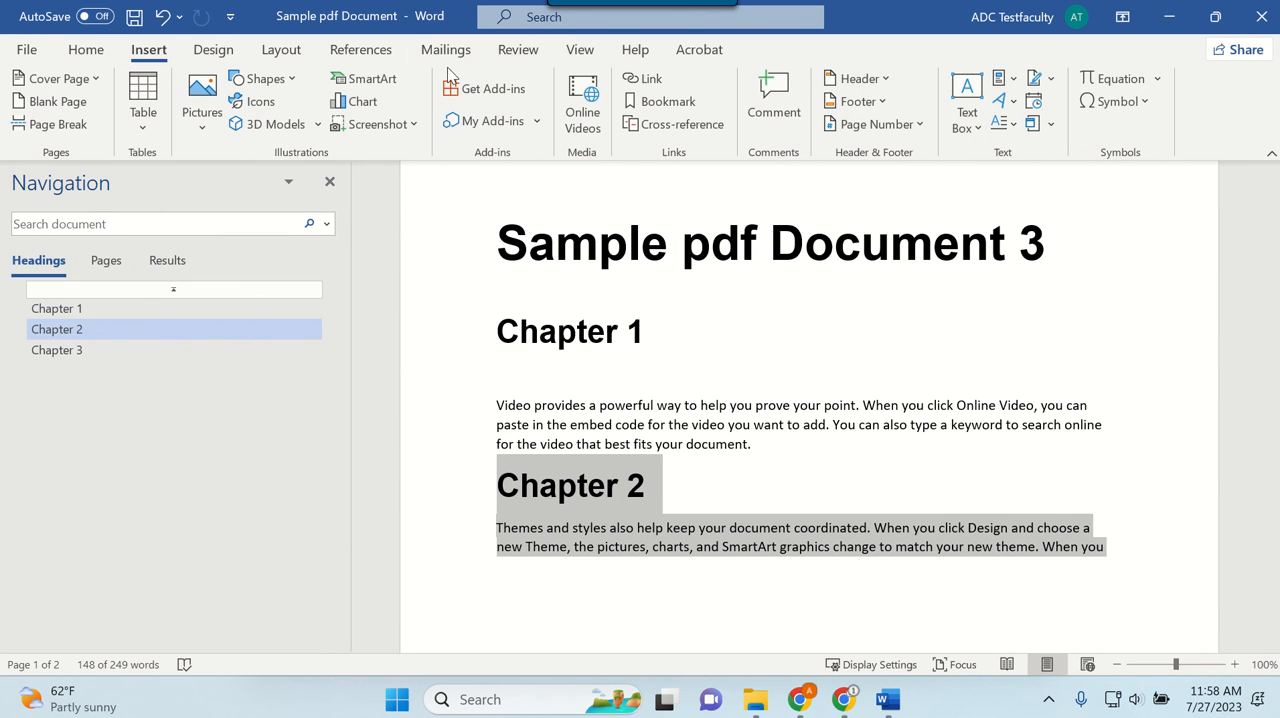
{"action": "left_click", "coordinate": [364, 57]}
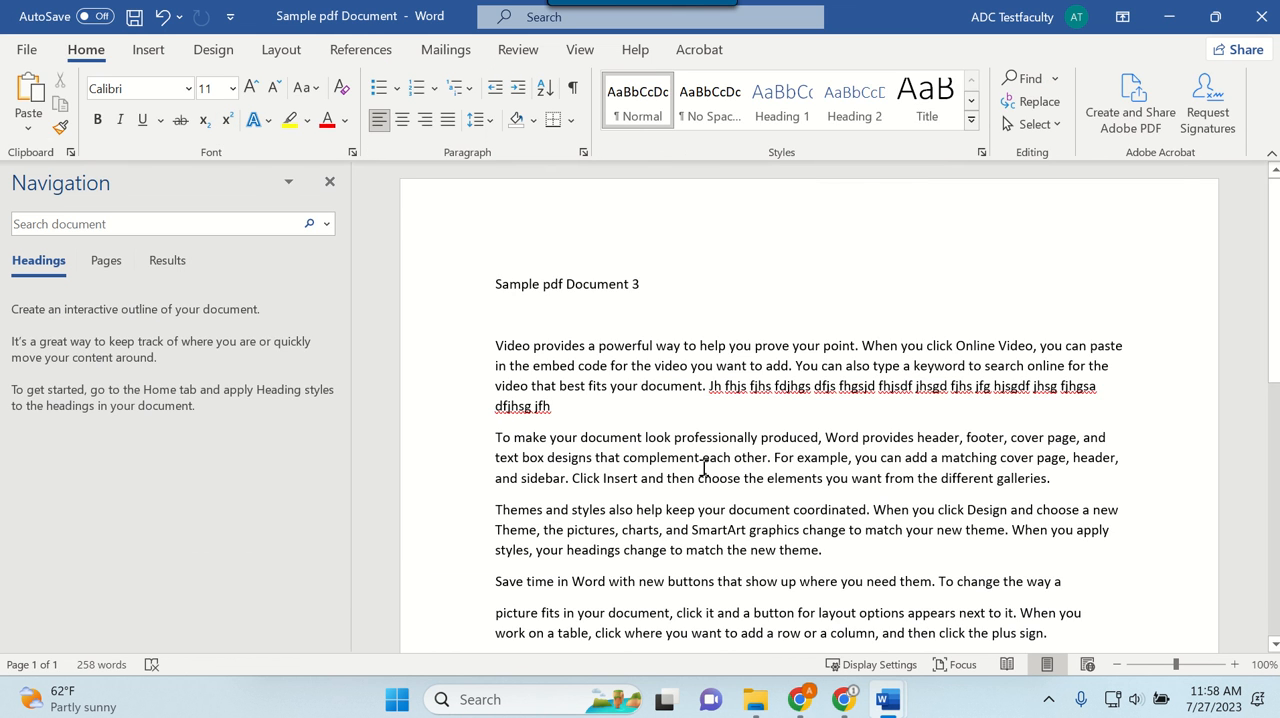
{"action": "mouse_move", "coordinate": [758, 708]}
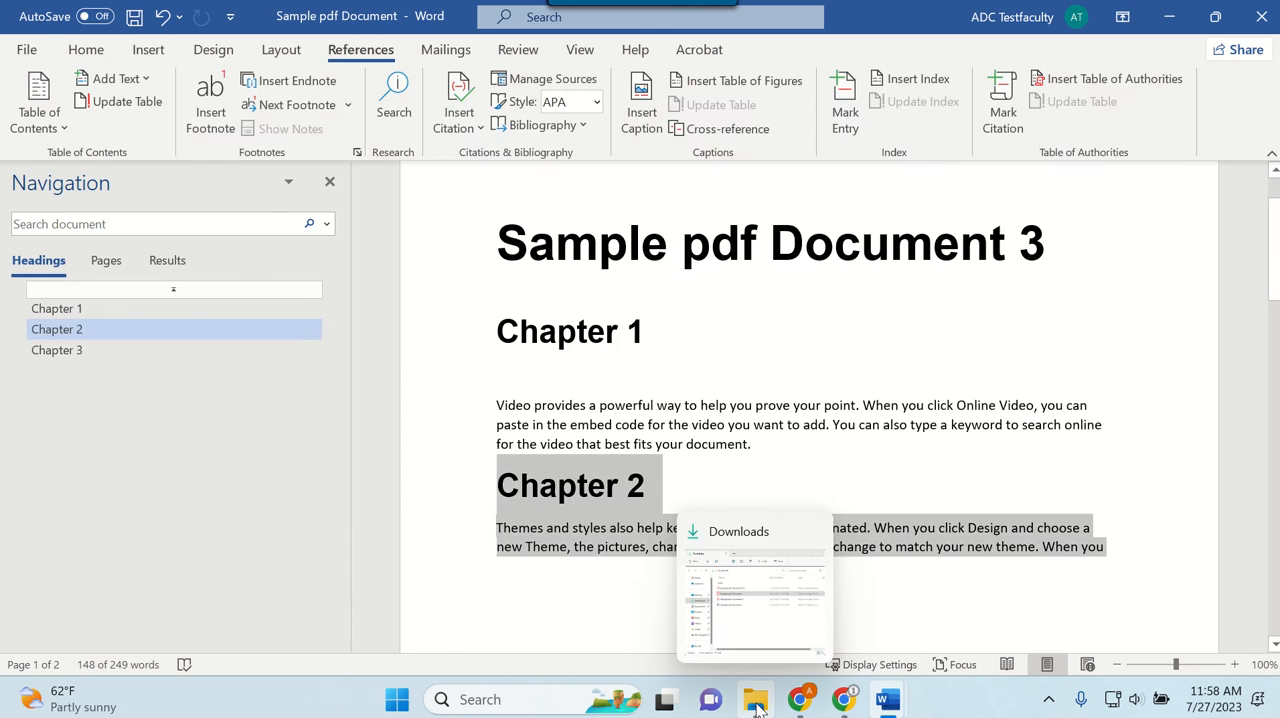
{"action": "key", "text": "alt+Tab"}
{"action": "key", "text": "alt+Tab"}
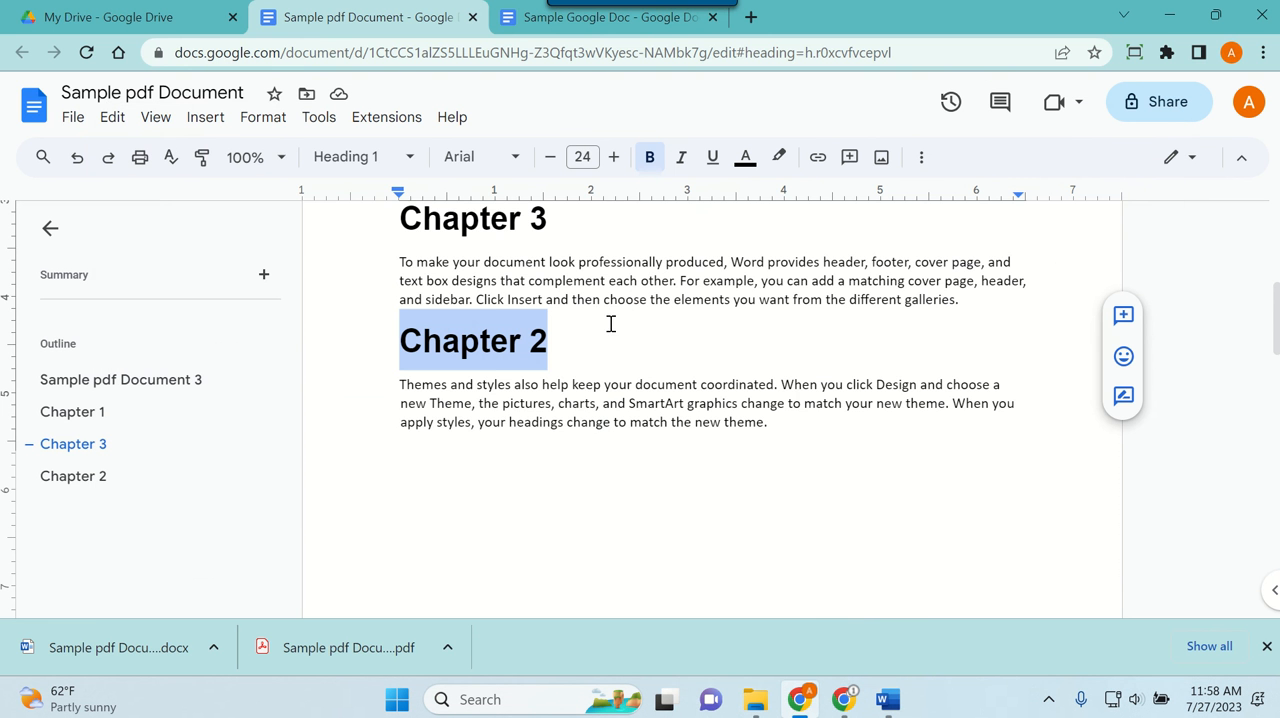
{"action": "left_click", "coordinate": [206, 117]}
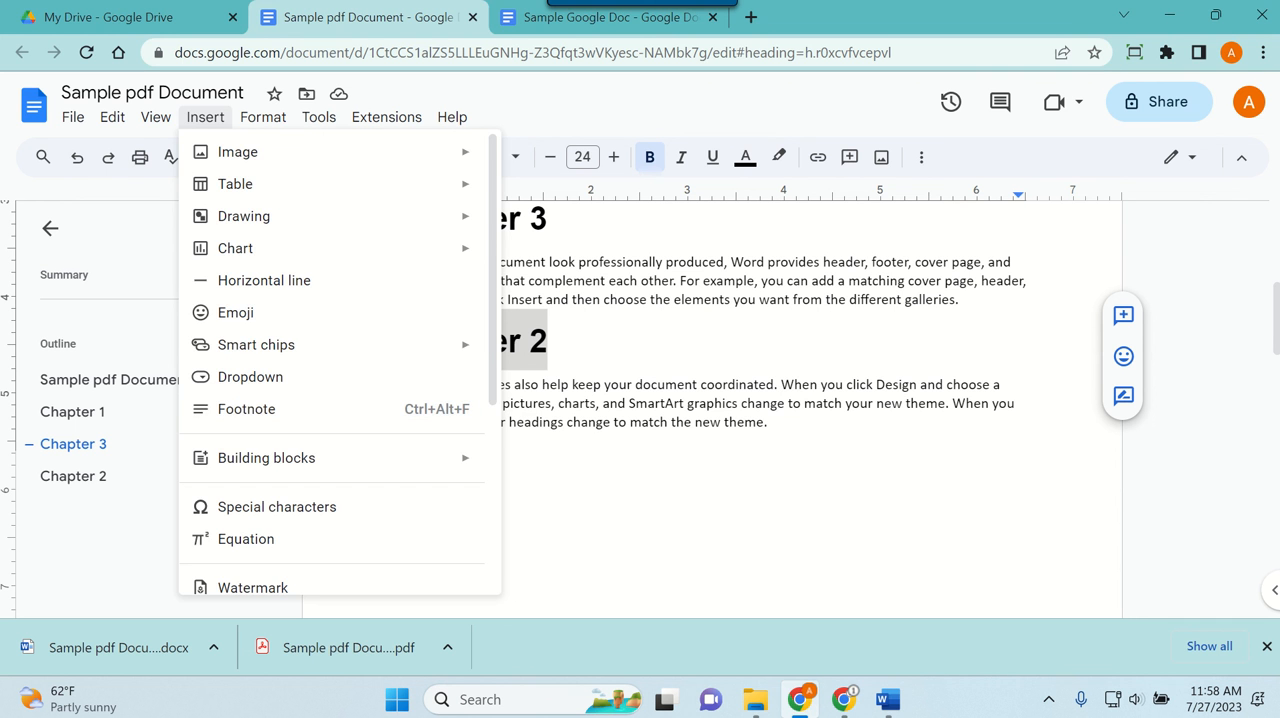
{"action": "key", "text": "alt+Tab"}
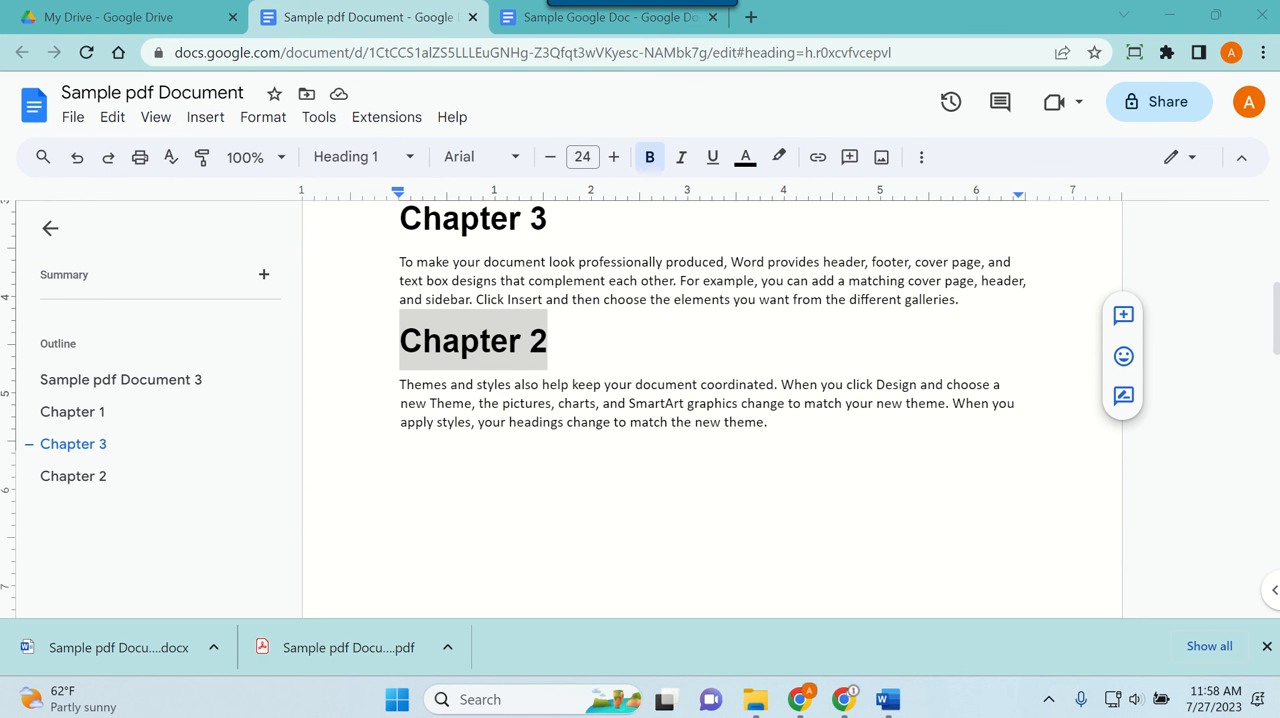
{"action": "left_click", "coordinate": [690, 444]}
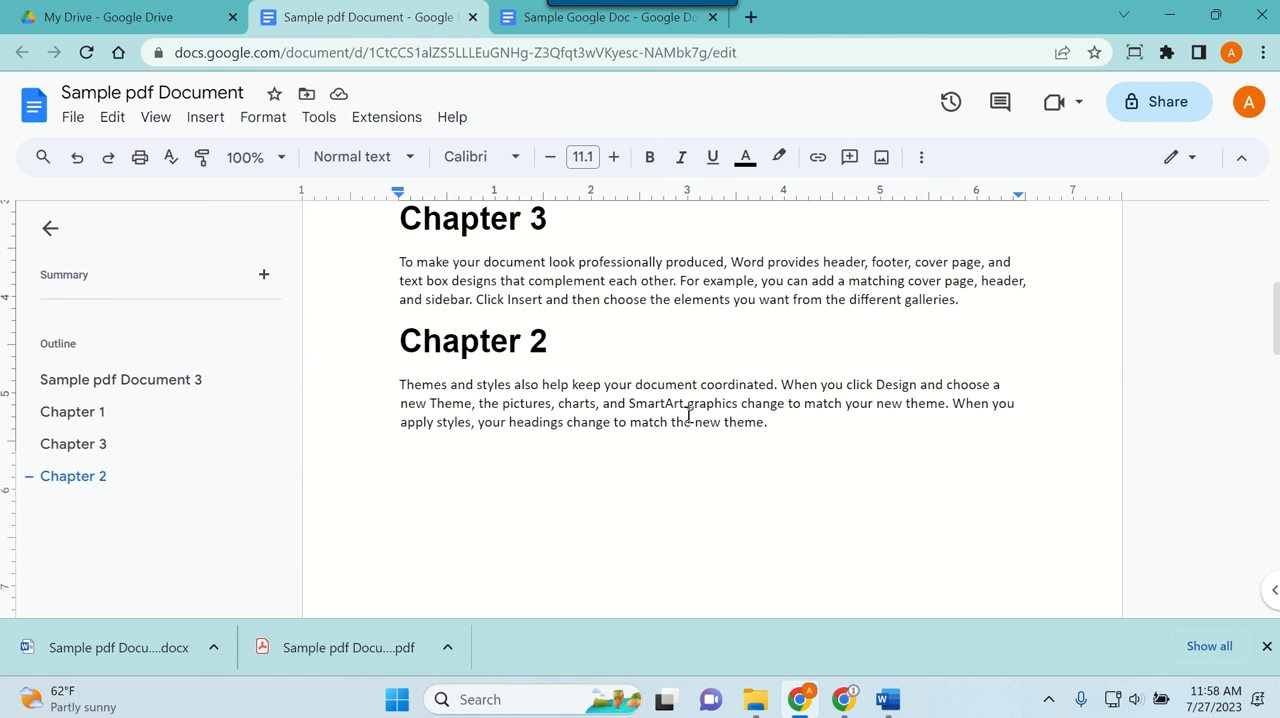